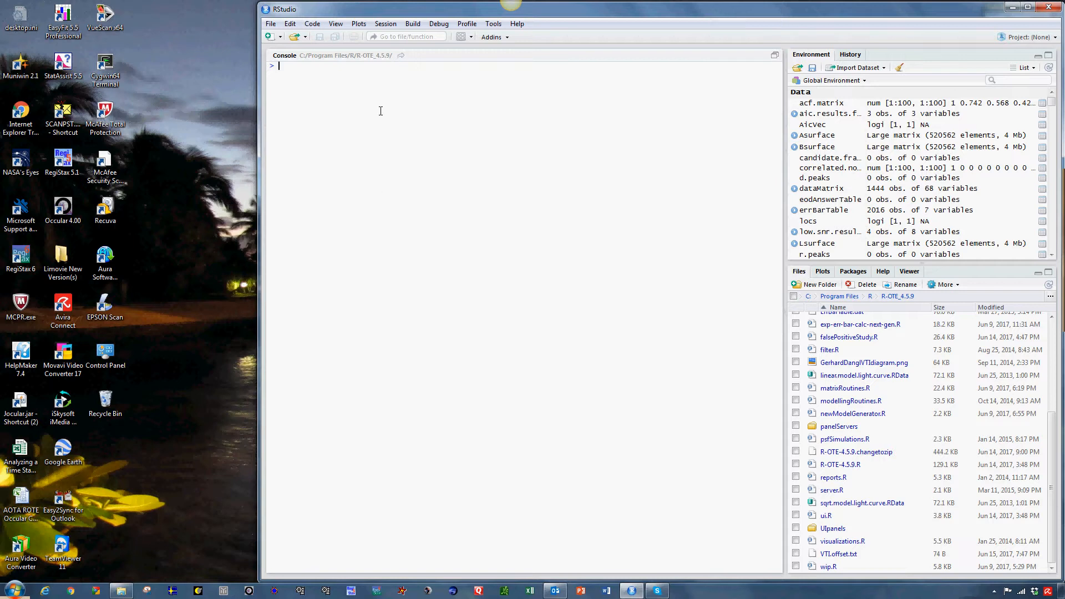
# Set the R session's working directory to the C:/Program Files/R/R-OTE_4.5.9 folder
pyautogui.click(387, 25)
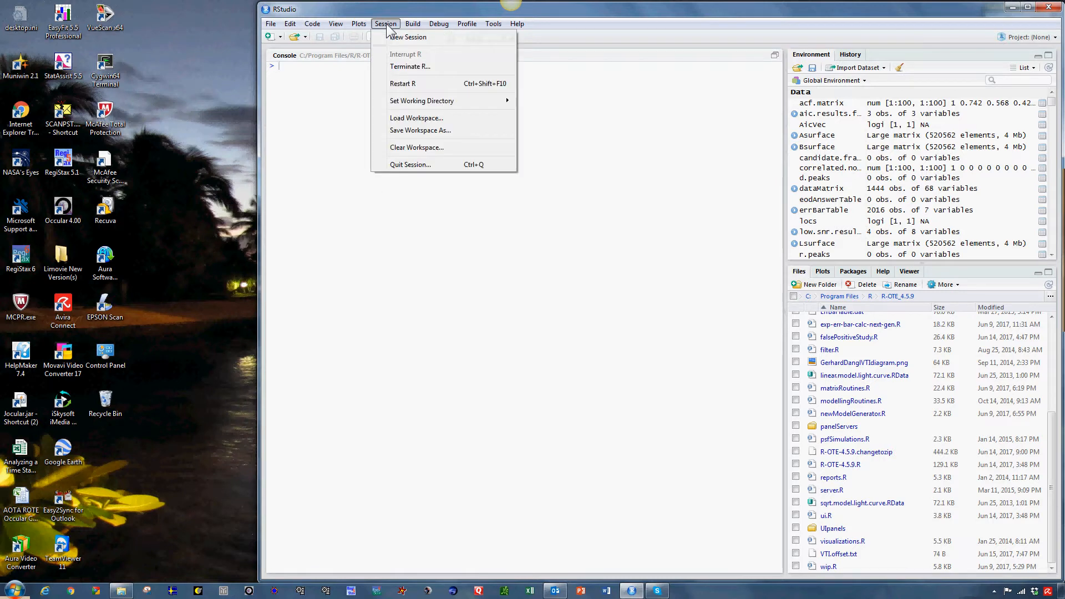
pyautogui.moveTo(418, 106)
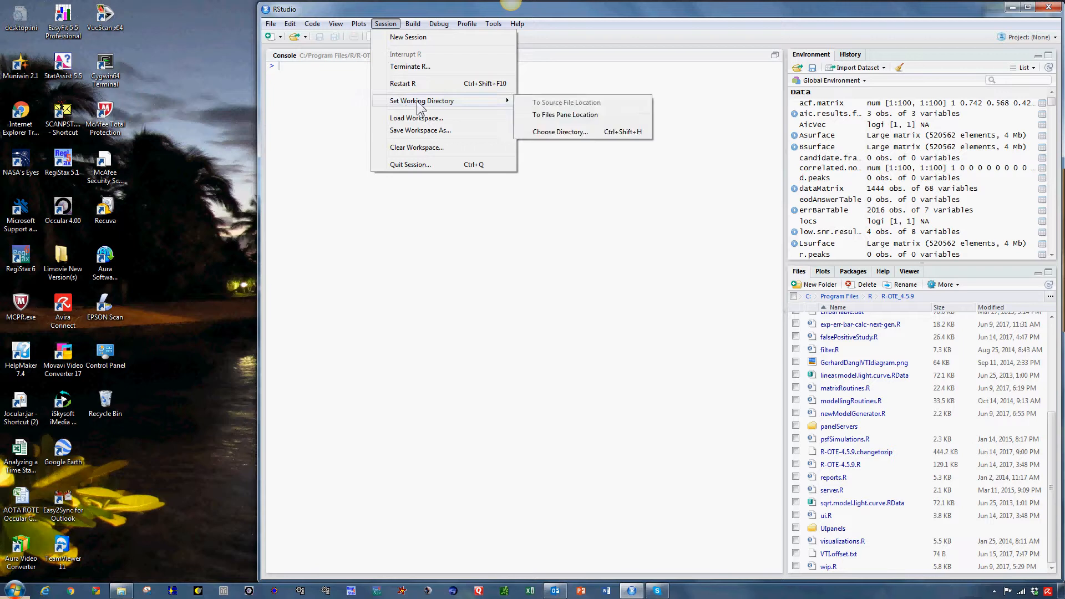
pyautogui.click(557, 133)
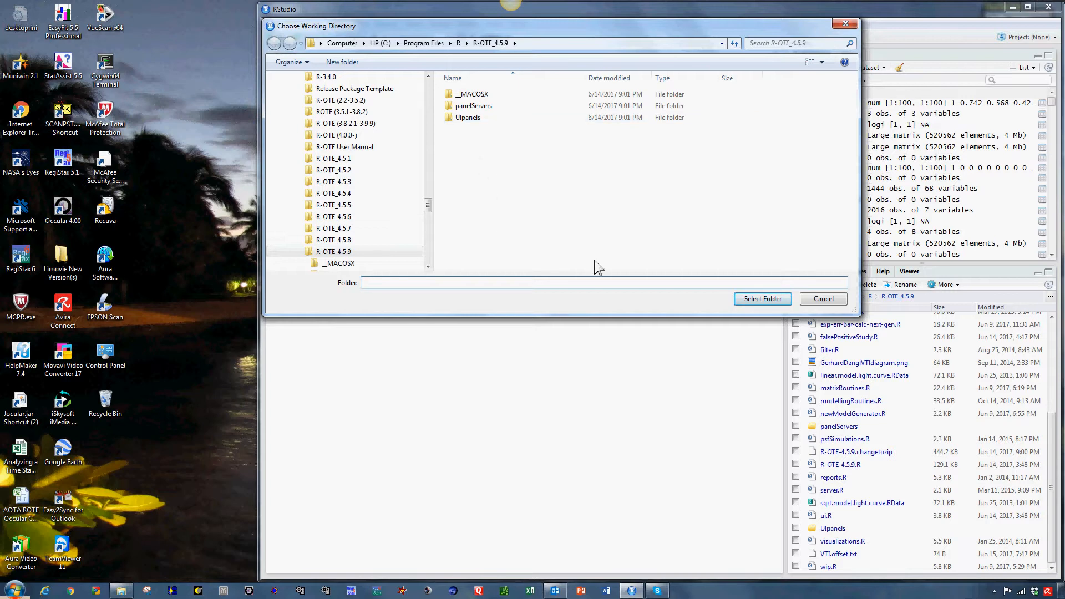
pyautogui.click(758, 299)
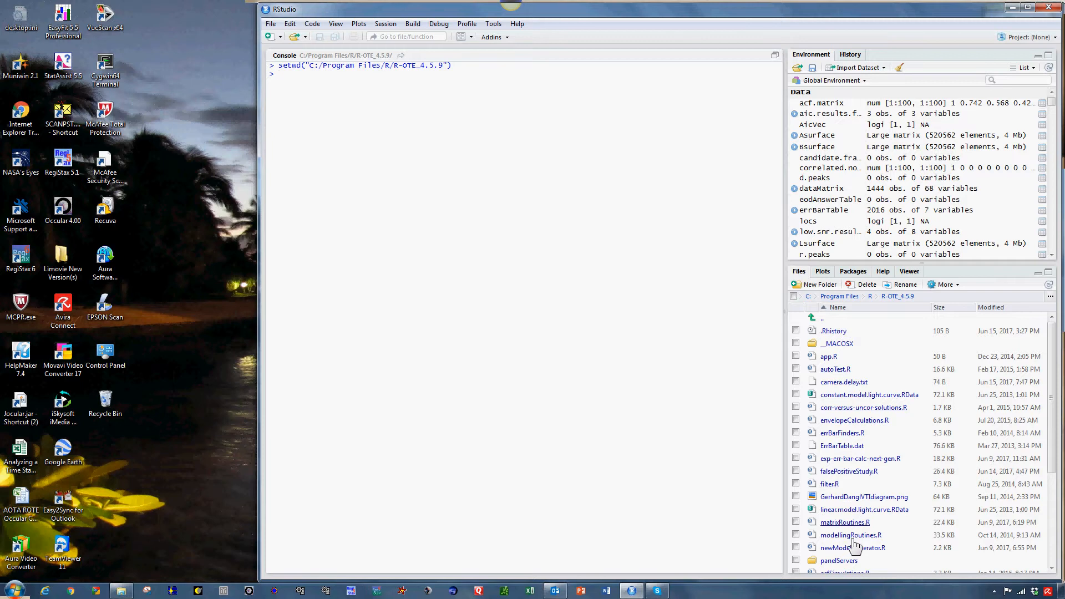
# Open ui.R from the R-OTE_4.5.9 folder and run it as a Shiny application
pyautogui.click(1052, 548)
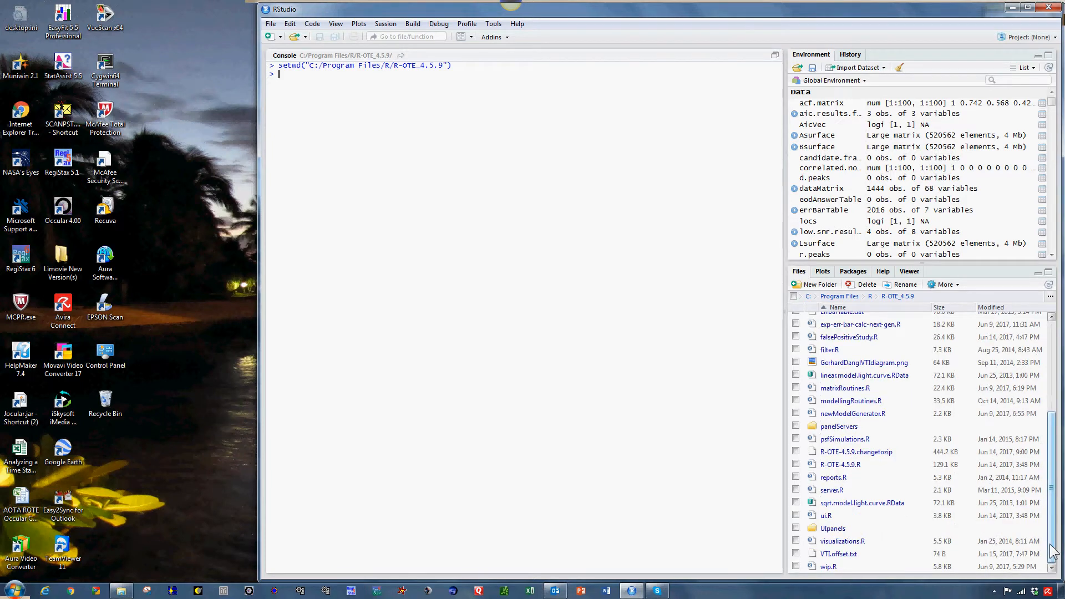
pyautogui.click(826, 516)
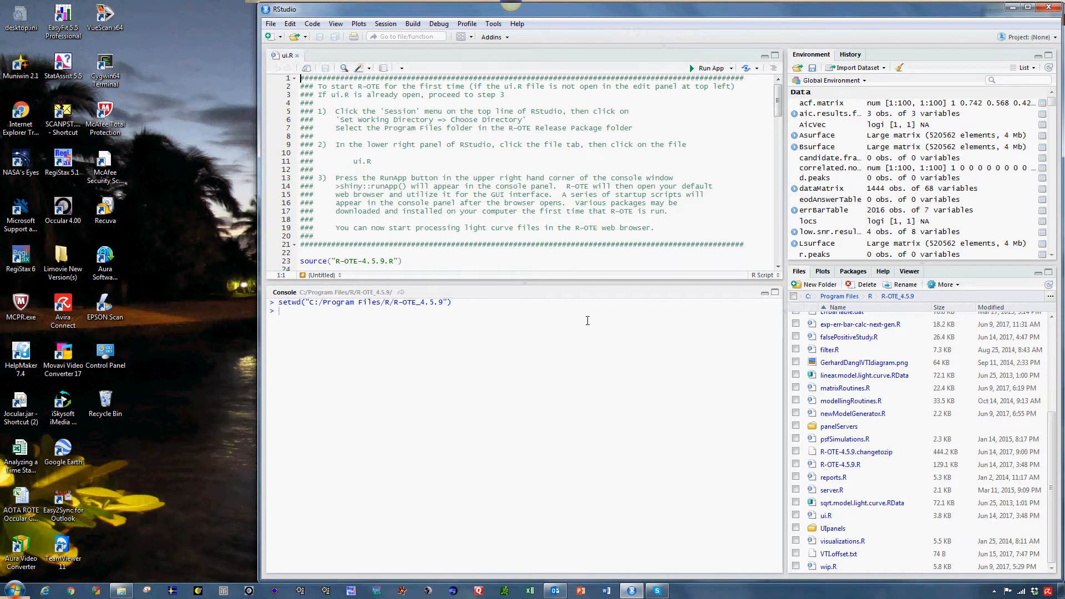
pyautogui.click(711, 68)
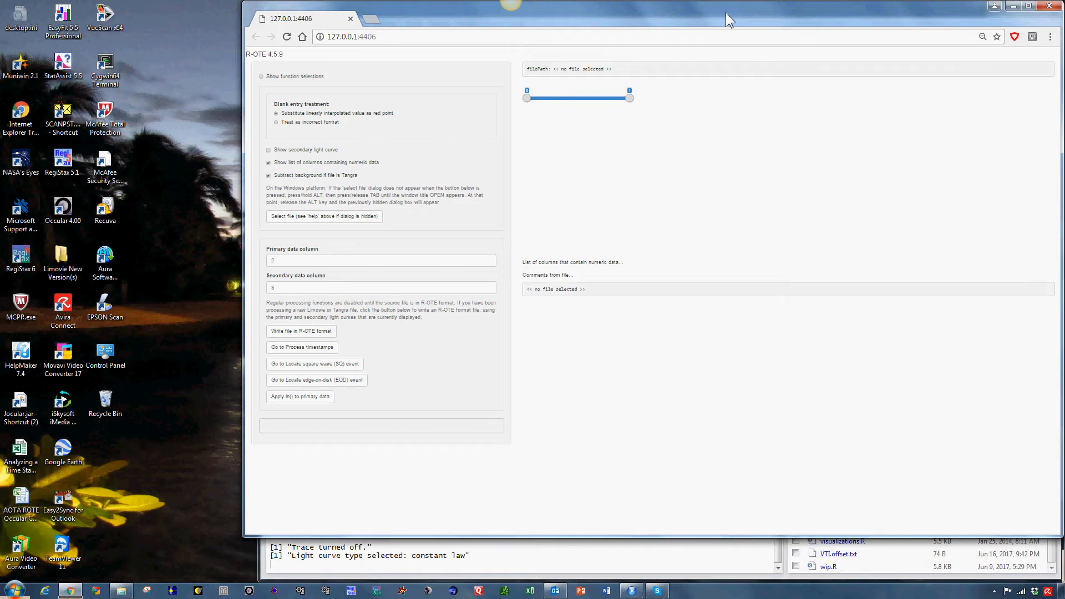
# Load the Polyxo 2016 Nov 12 positive light curve CSV file into R-OTE and show the secondary light curve
pyautogui.click(352, 219)
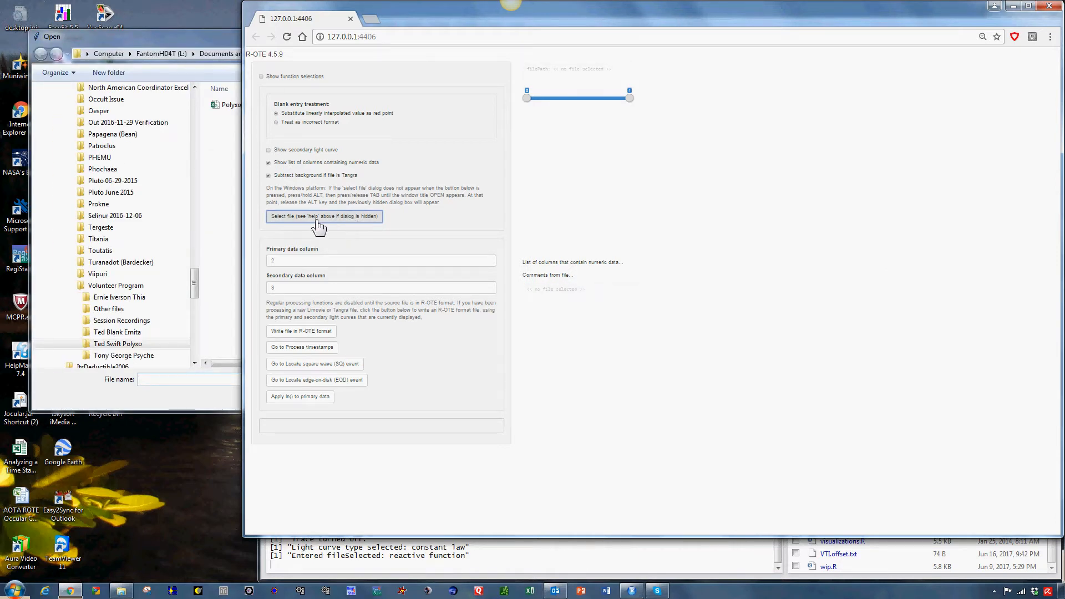
pyautogui.click(187, 38)
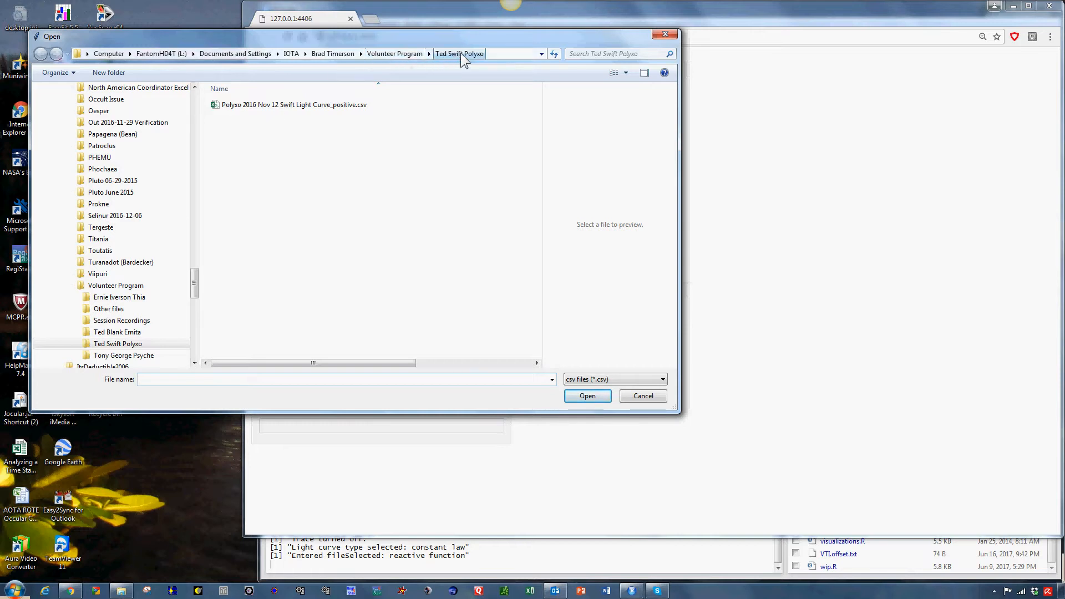
pyautogui.click(295, 106)
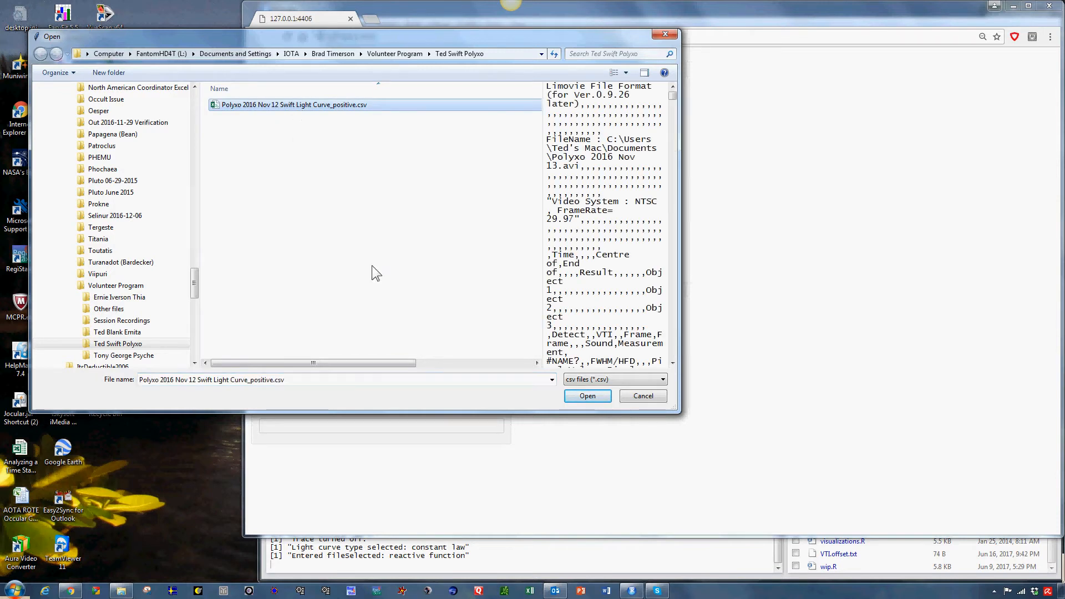
pyautogui.click(586, 396)
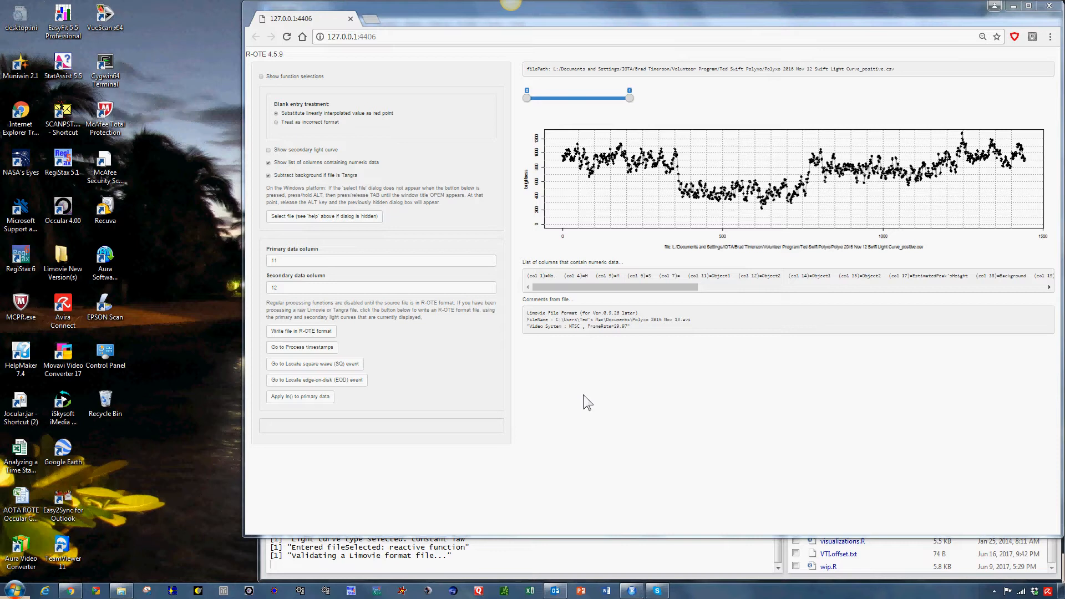
pyautogui.click(269, 150)
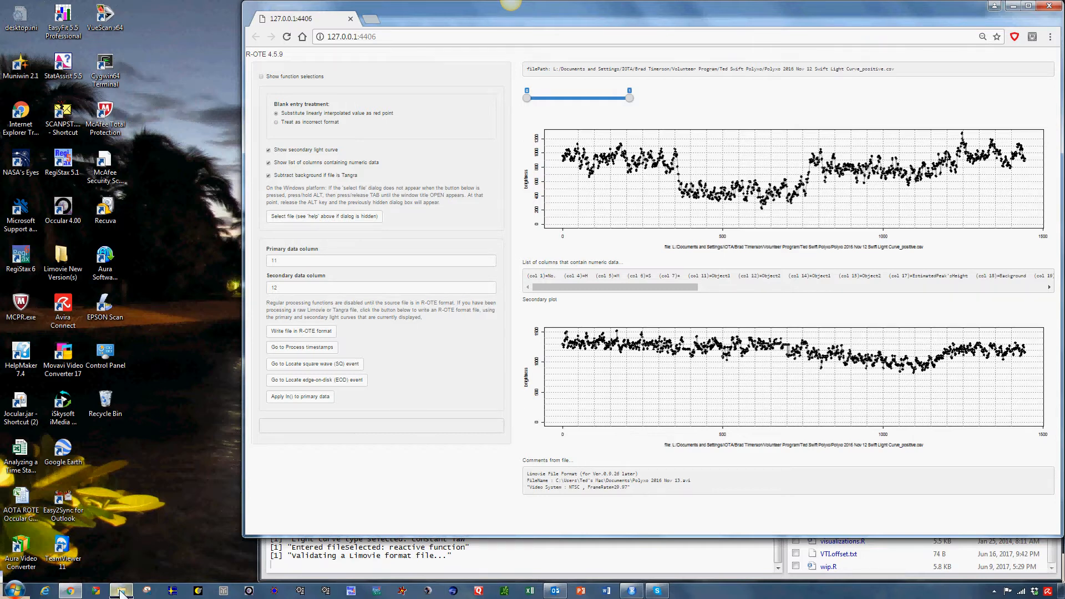
# Switch to the Polyxo folder in Windows Explorer and preview the report form, the AOTA report and the light curve CSV
pyautogui.moveTo(121, 591)
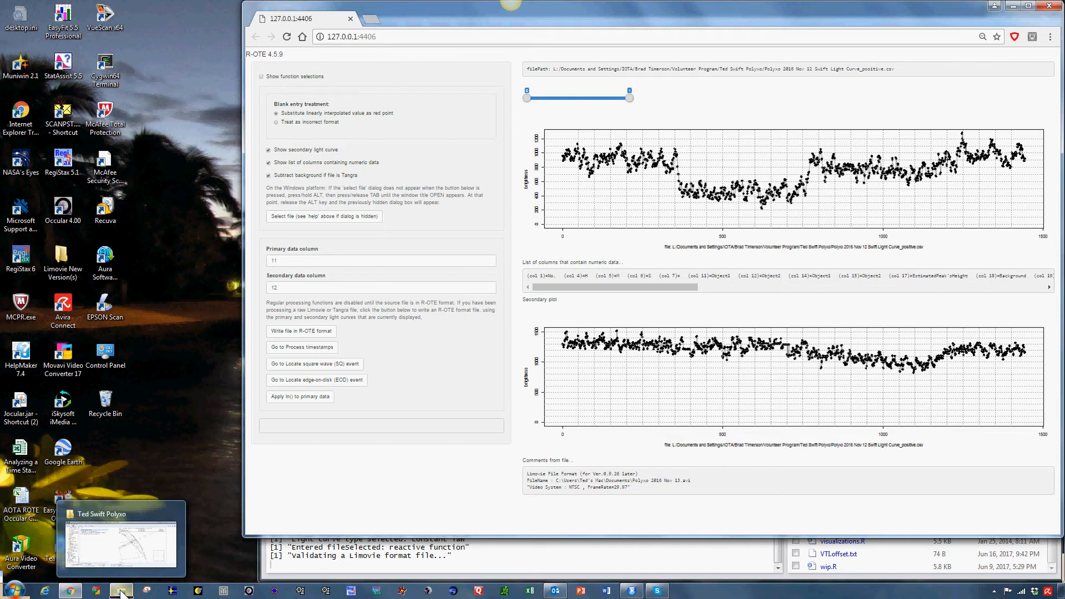
pyautogui.click(121, 591)
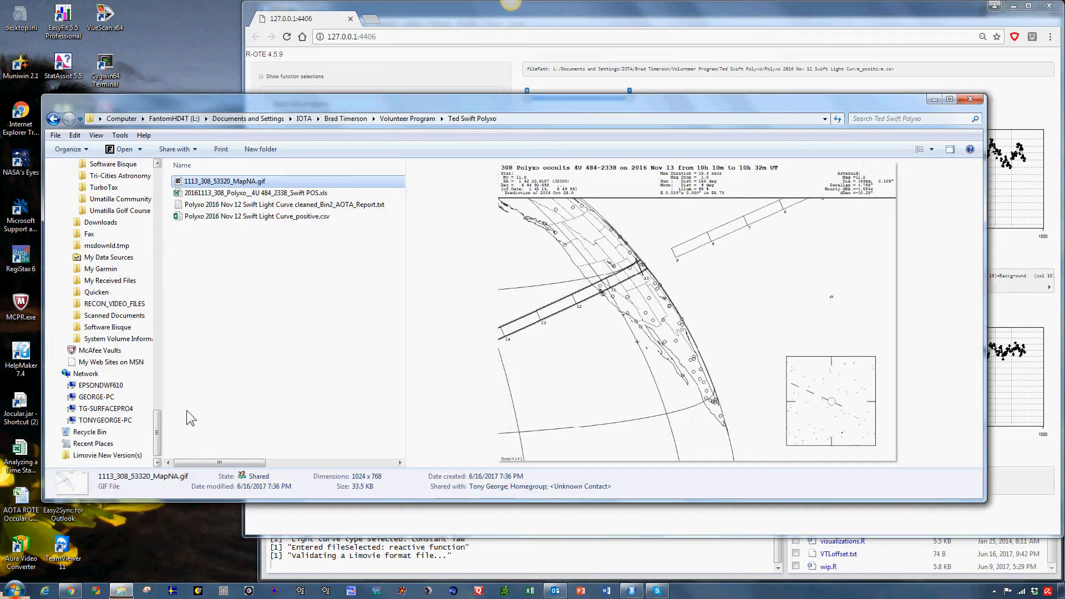
pyautogui.moveTo(230, 104); pyautogui.dragTo(226, 32)
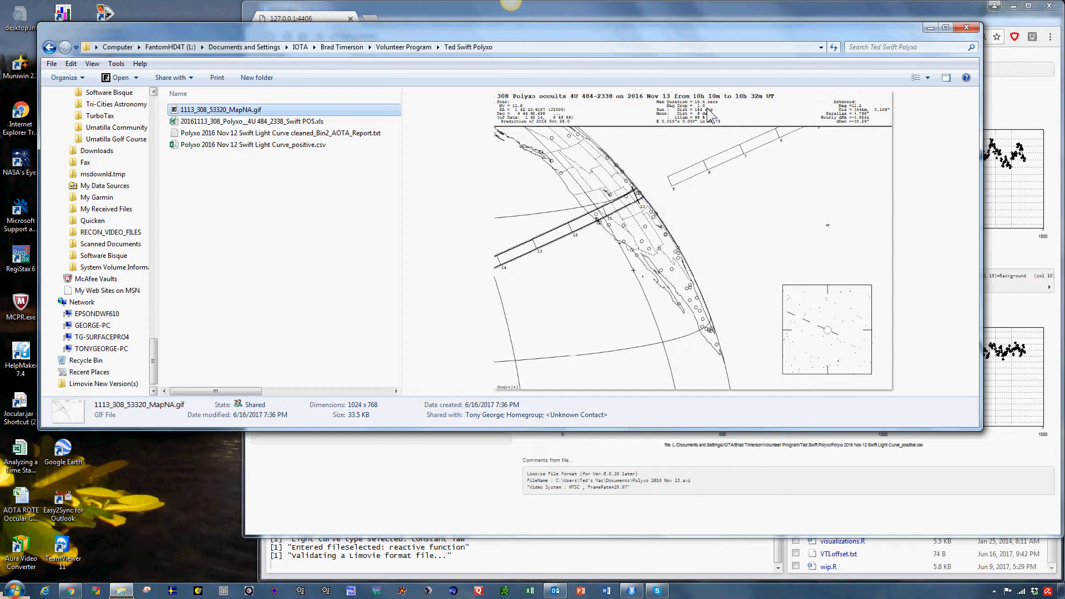
pyautogui.click(252, 123)
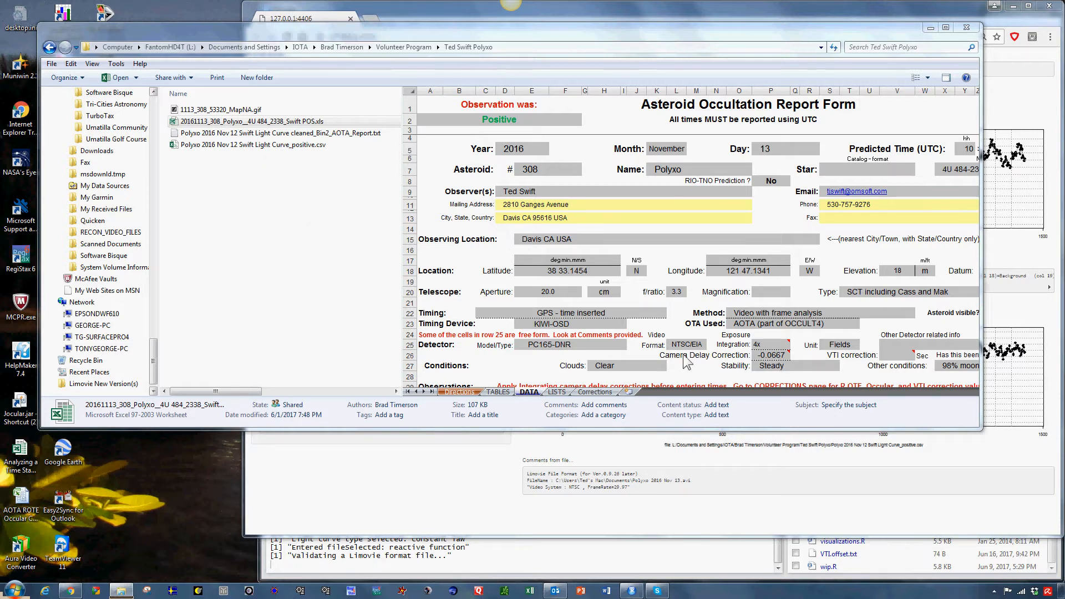
pyautogui.click(250, 136)
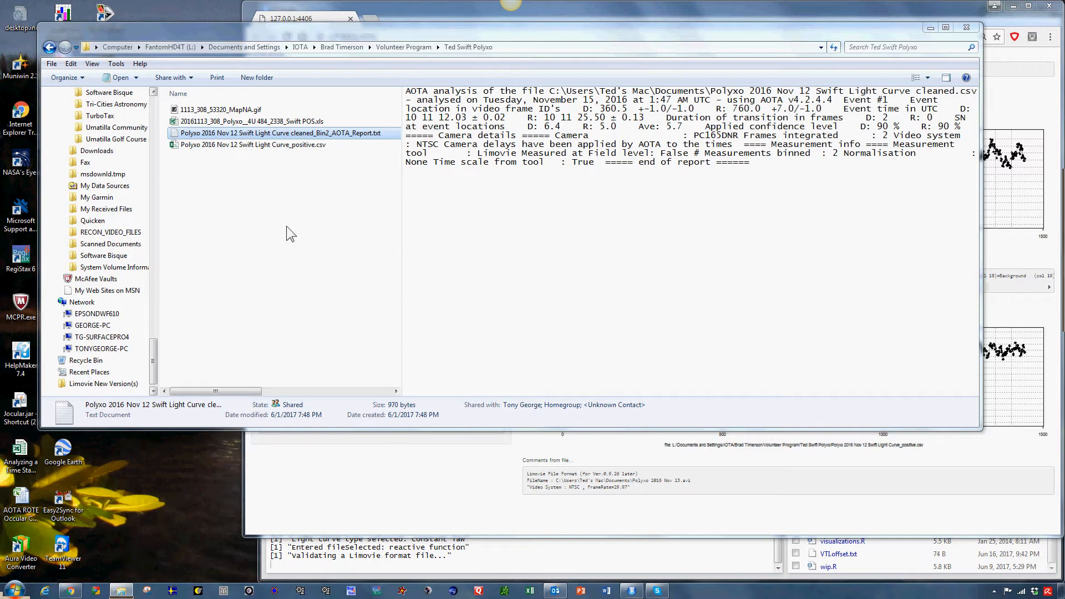
pyautogui.click(255, 145)
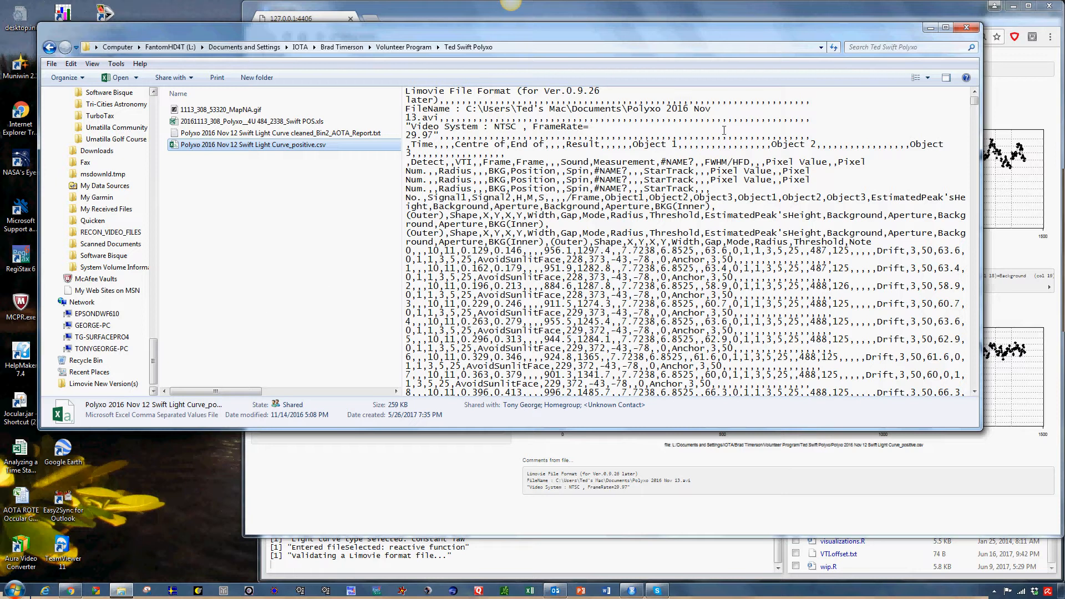
pyautogui.click(930, 28)
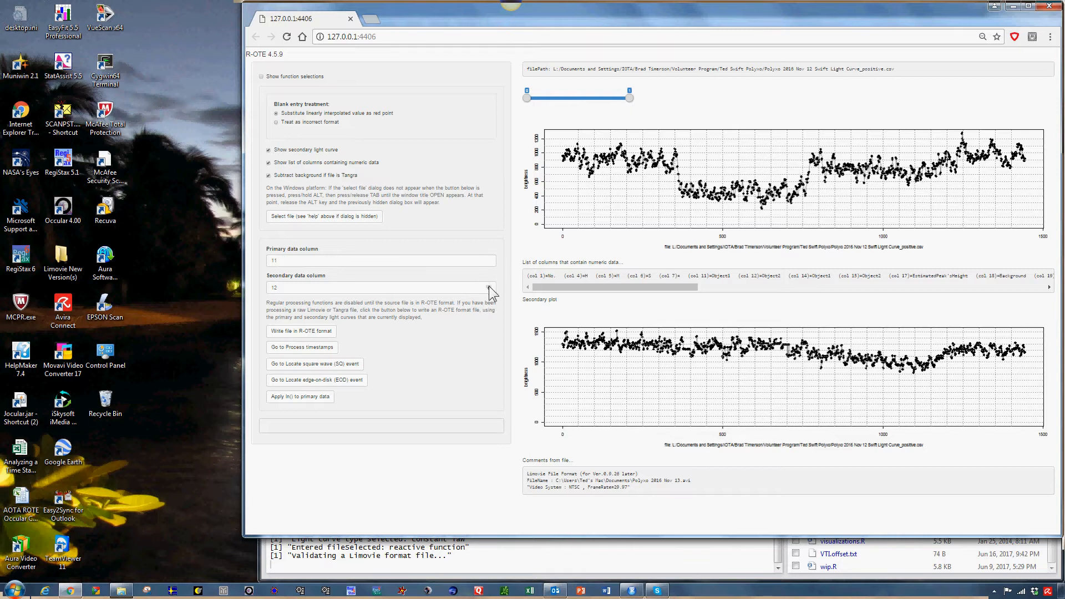
# Try to go to timestamp processing with the original Limovie light curve file
pyautogui.click(488, 286)
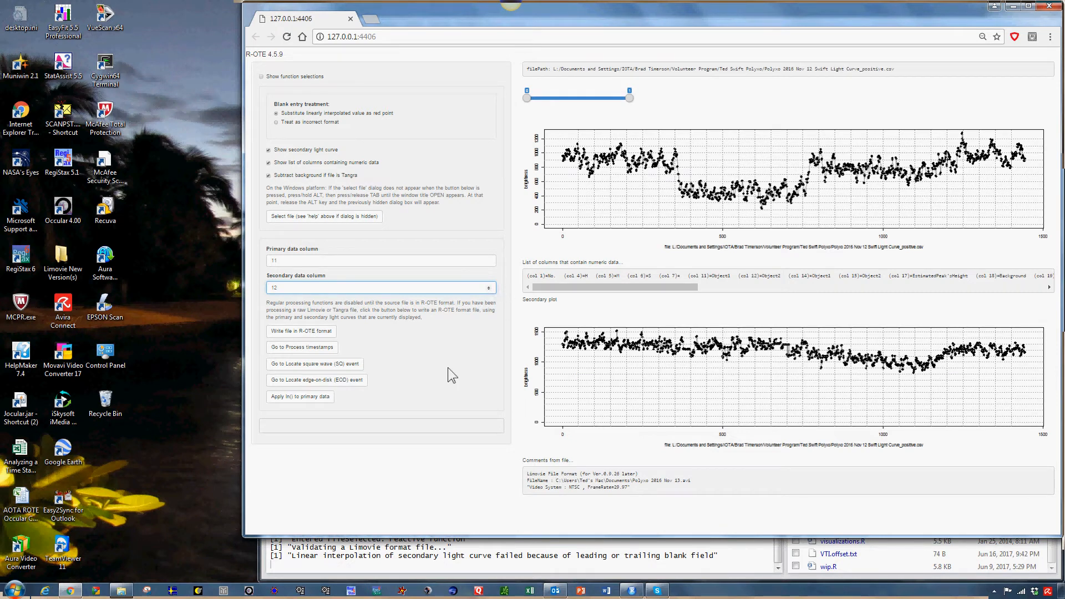
pyautogui.click(303, 350)
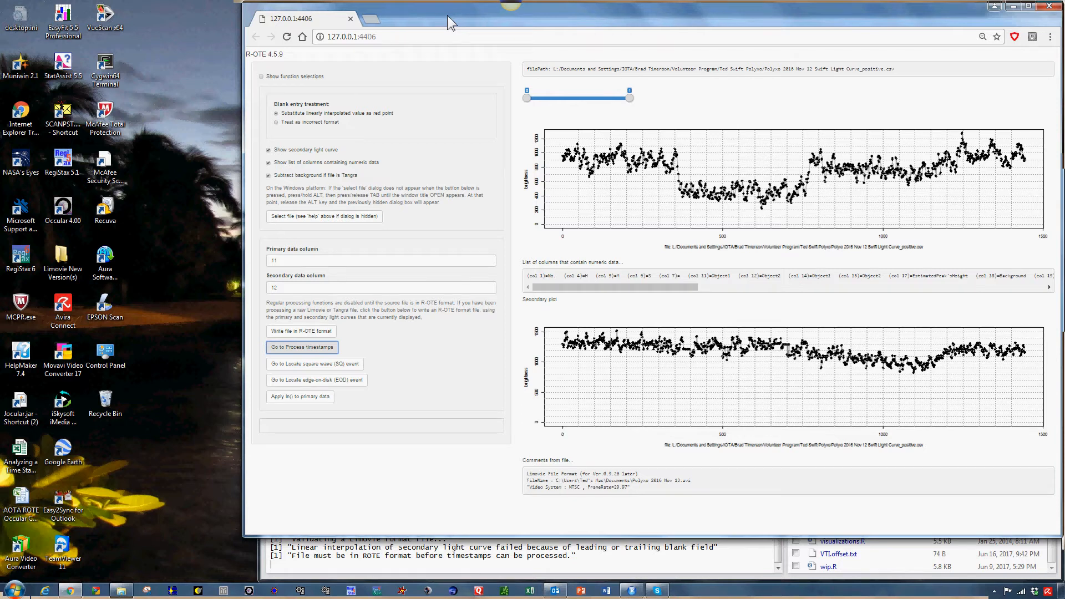
pyautogui.hotkey('alt', 'Tab')
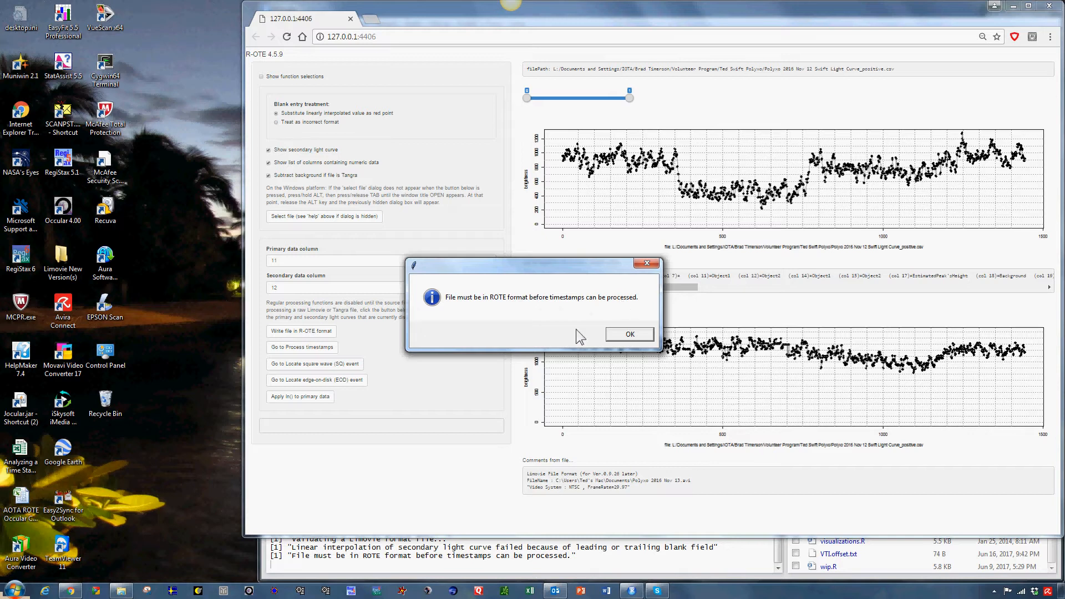
pyautogui.click(624, 338)
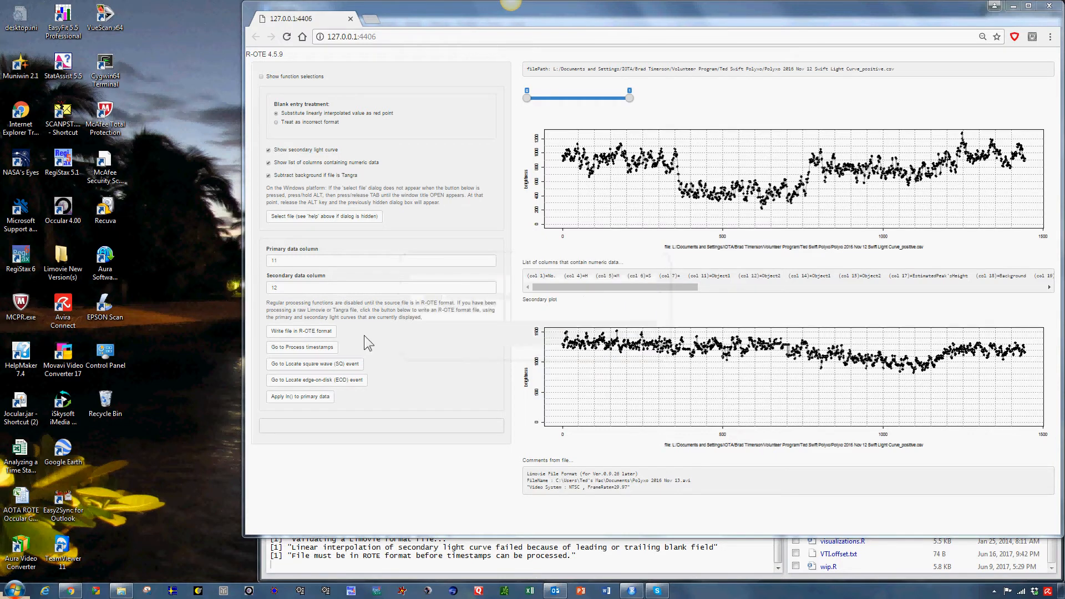
# Write the light curve file in R-OTE format, check the RStudio console, and go to timestamp processing
pyautogui.click(311, 335)
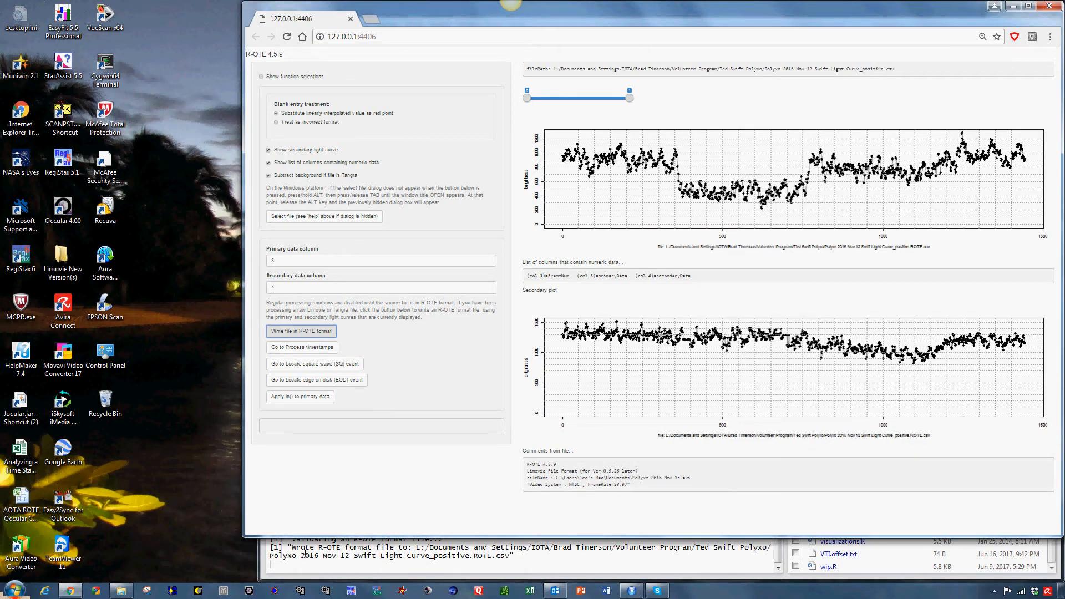
pyautogui.click(529, 563)
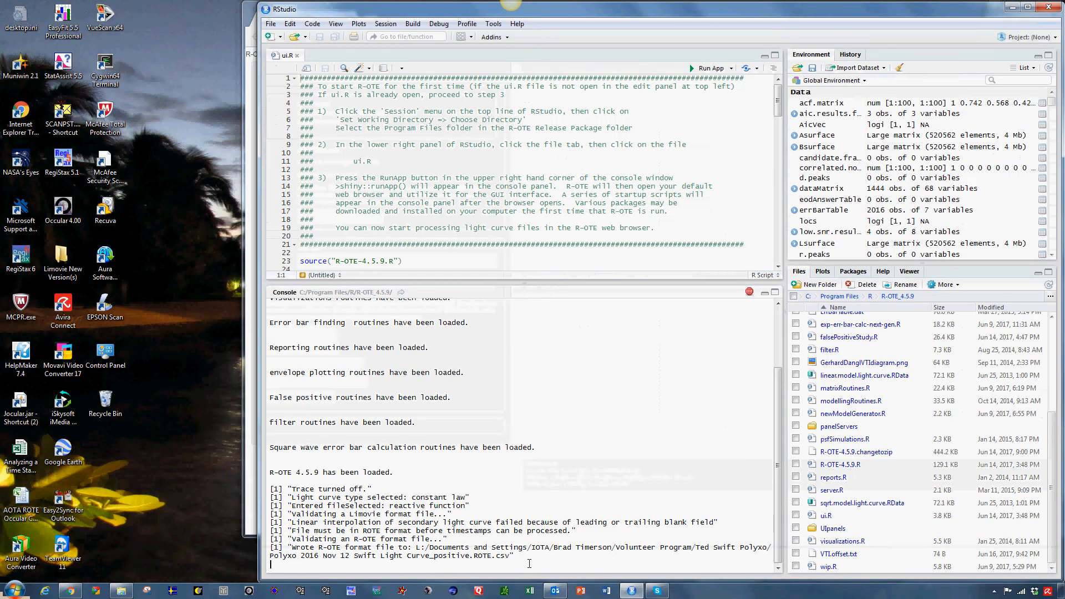
pyautogui.click(253, 532)
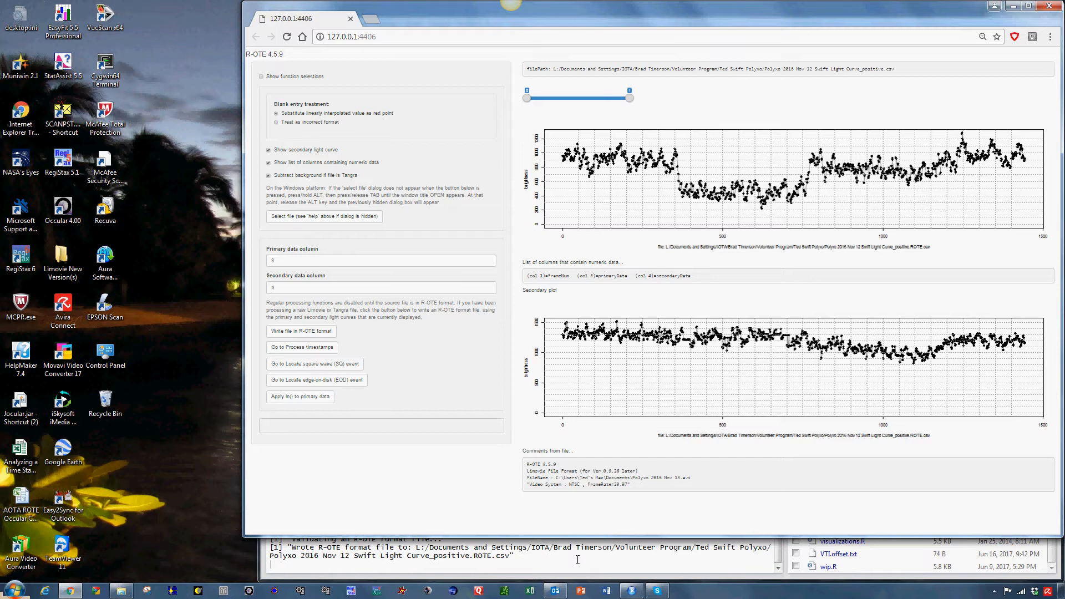
pyautogui.click(302, 347)
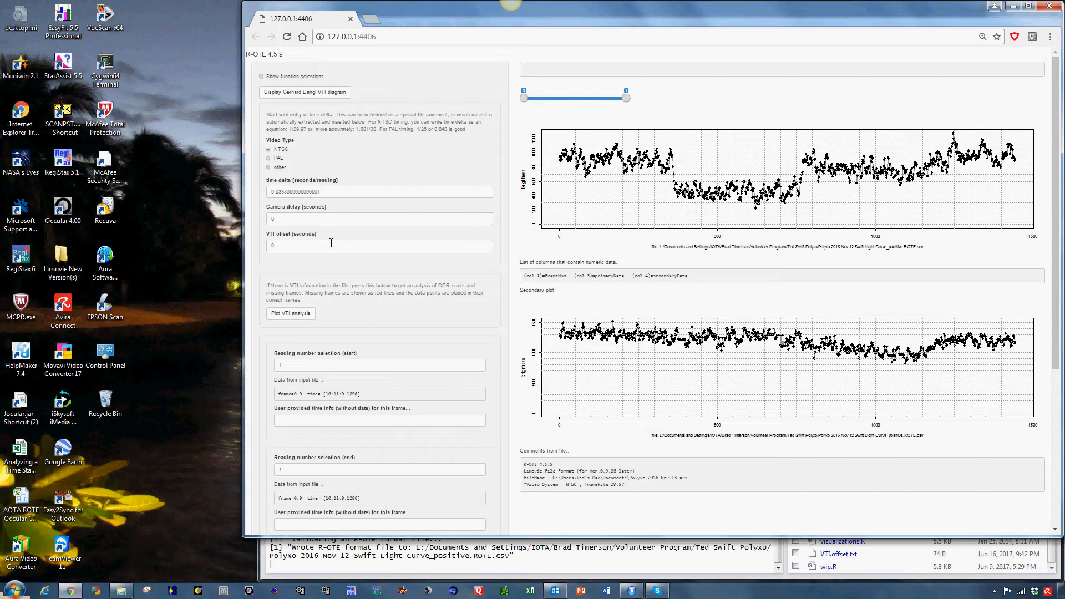
# Open the Polyxo 4U 484_2338 report spreadsheet in Excel and view its detector and observation time entries in a taller window
pyautogui.click(125, 593)
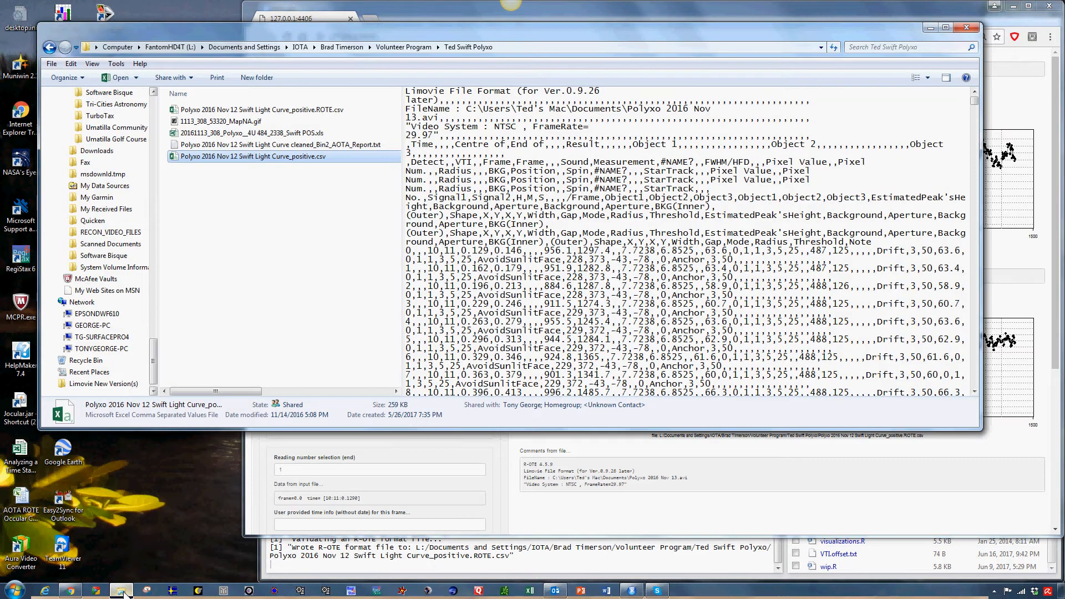
pyautogui.click(230, 135)
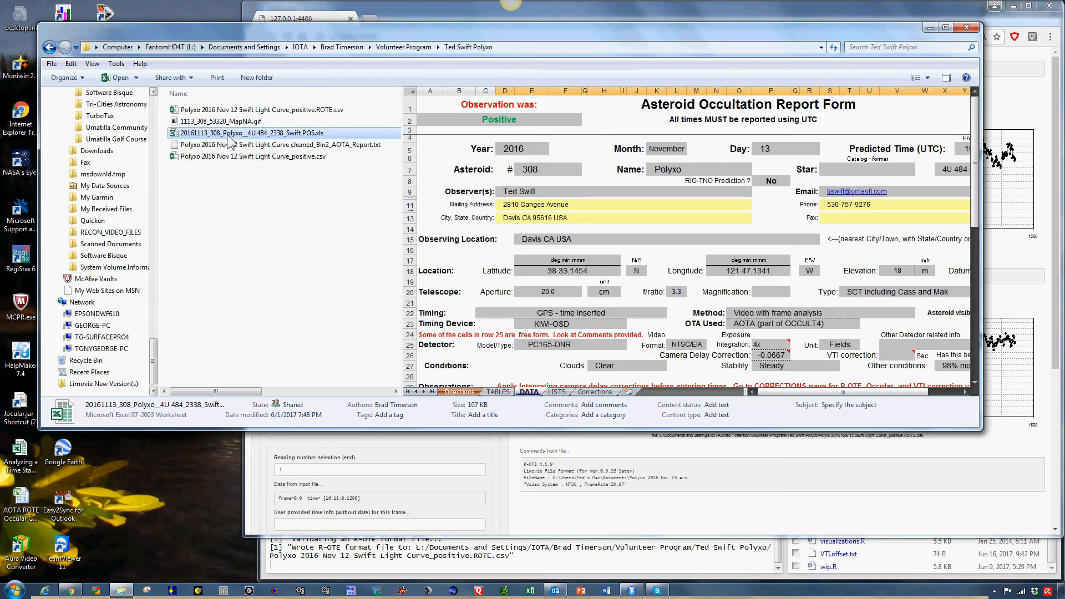
pyautogui.doubleClick(230, 137)
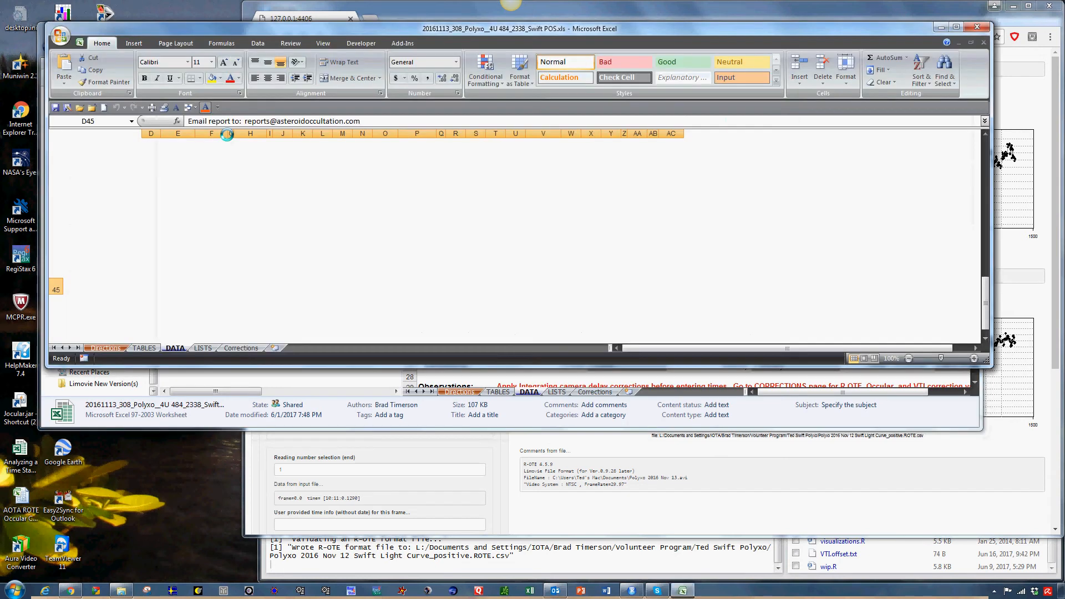
pyautogui.moveTo(533, 366); pyautogui.dragTo(533, 553)
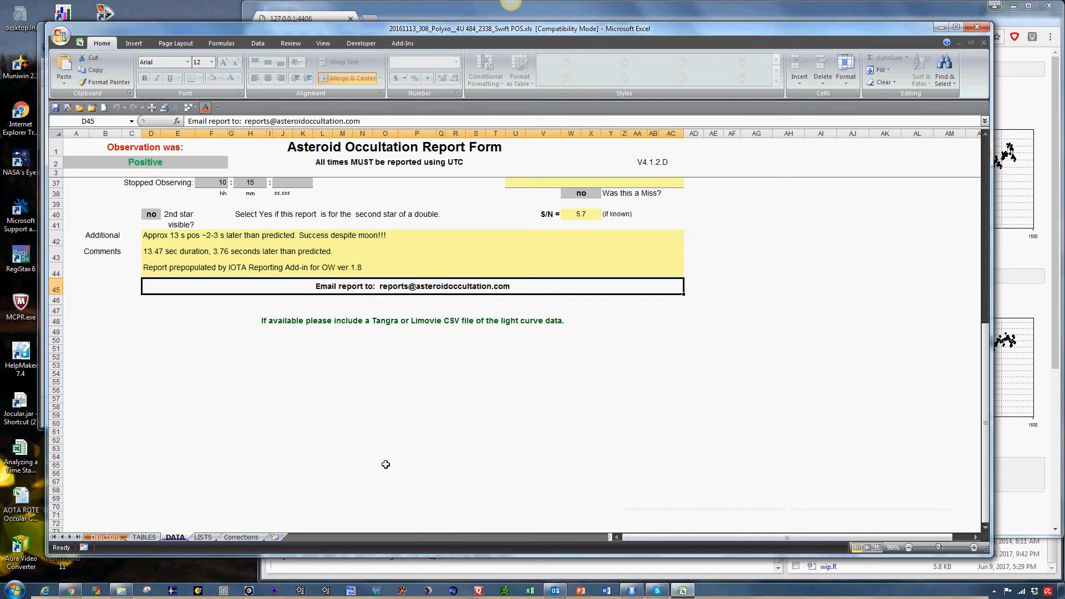
pyautogui.scroll(3, 385, 464)
pyautogui.scroll(3, 386, 464)
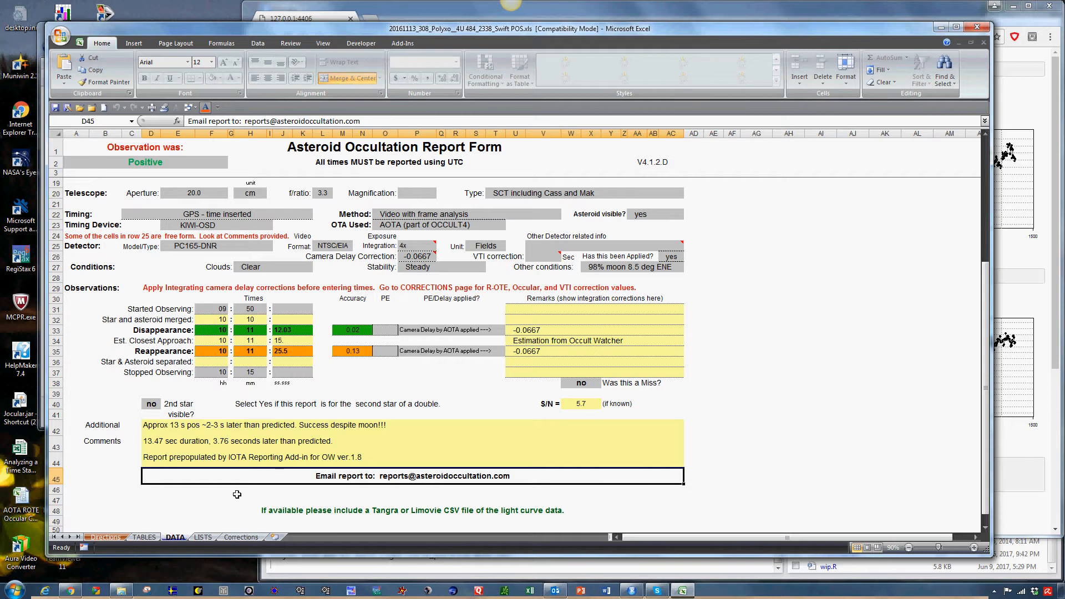
# Copy the EIA time correction for 4x exposure from the PC-165DNR table on the Corrections sheet
pyautogui.click(239, 536)
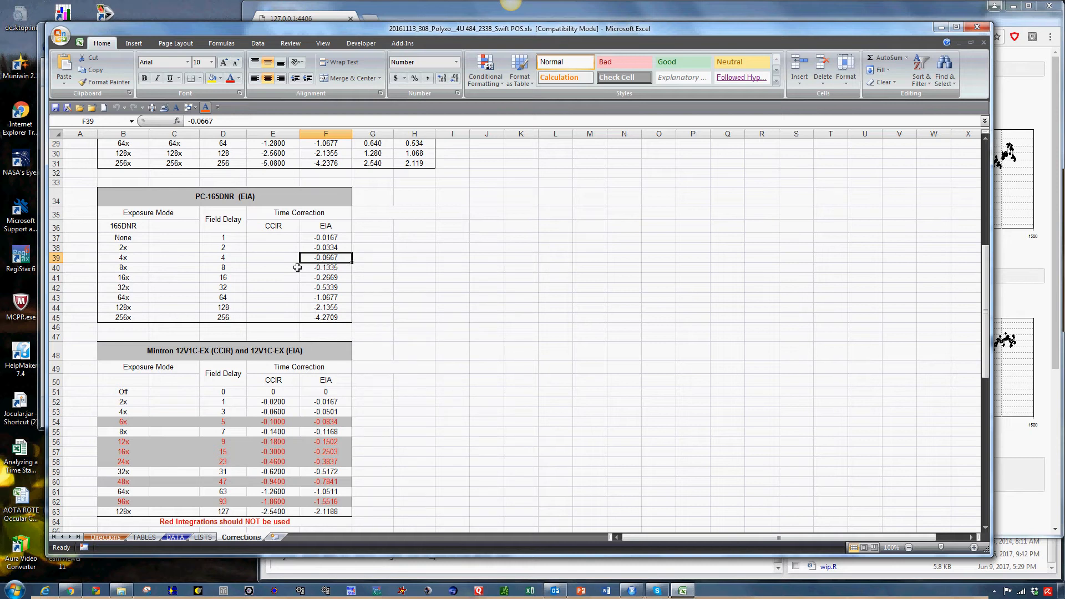
pyautogui.rightClick(330, 258)
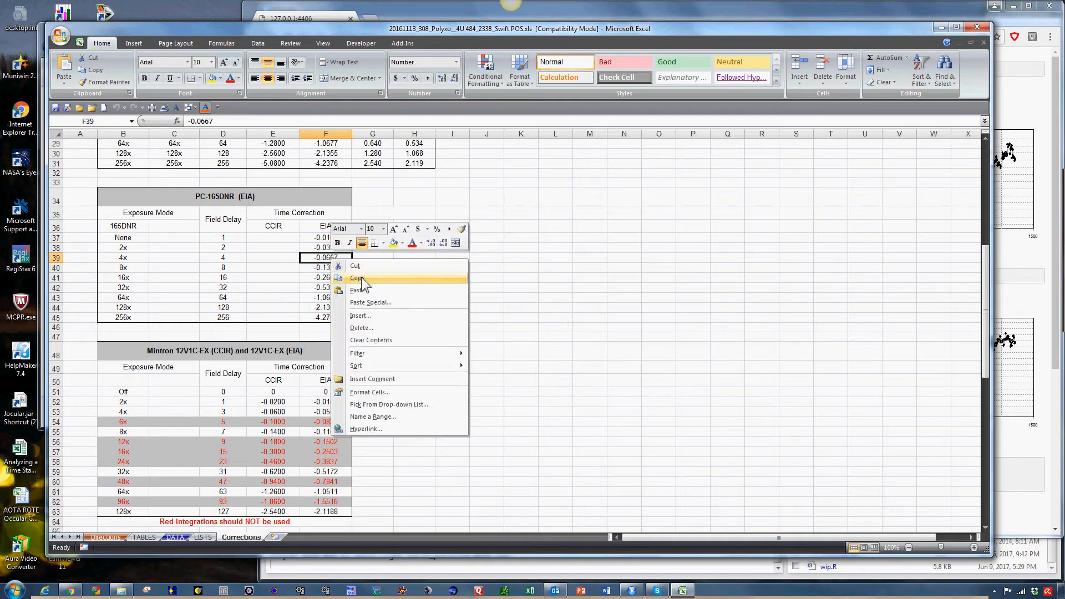
pyautogui.click(361, 277)
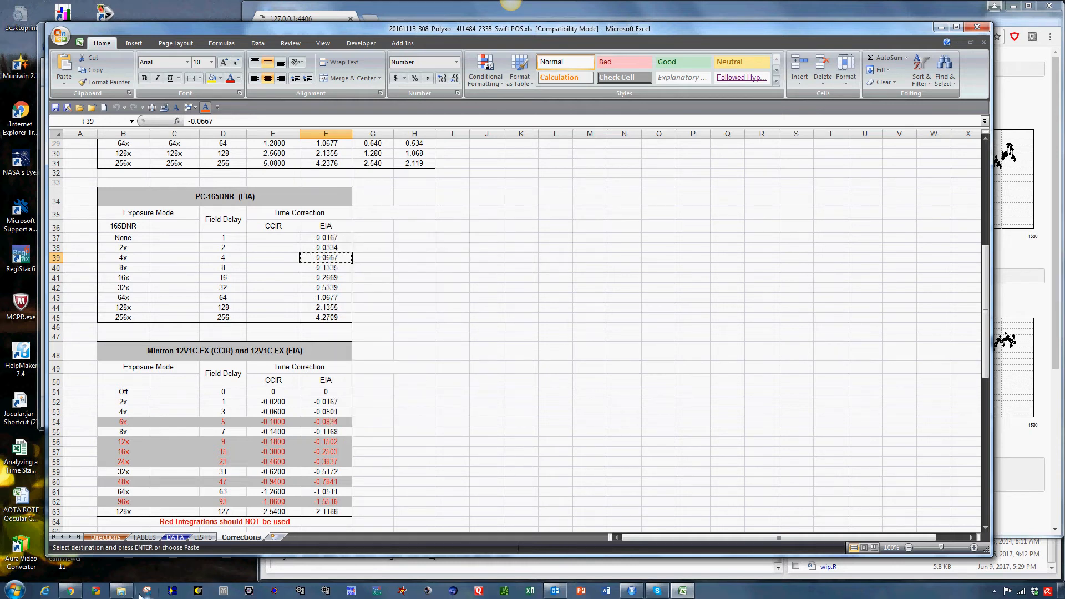
# Switch to R-OTE in the browser and set the camera delay to the copied -0.0667 seconds
pyautogui.click(81, 593)
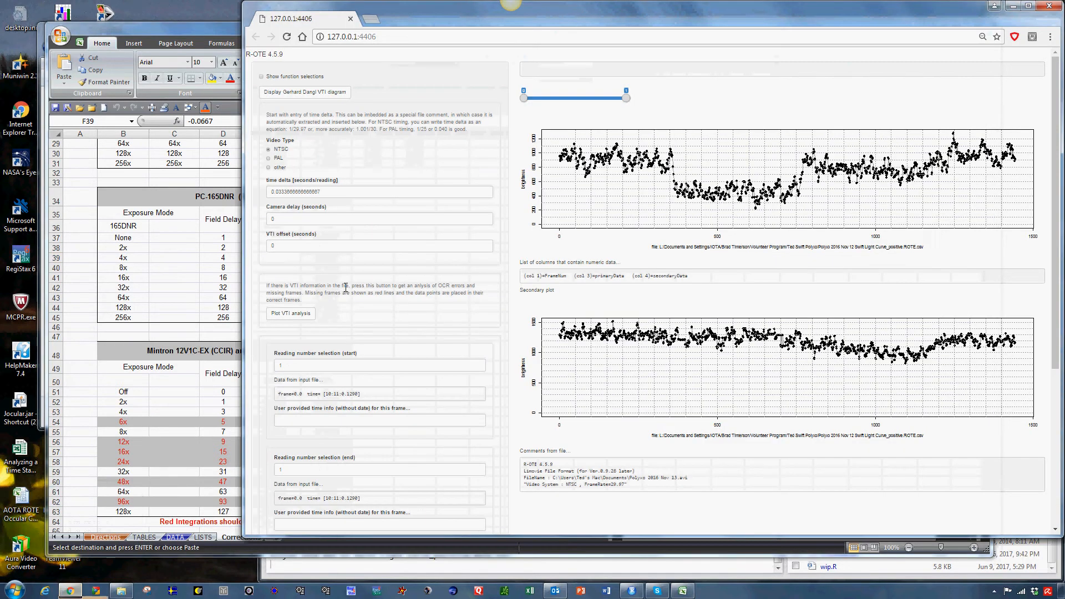
pyautogui.click(290, 219)
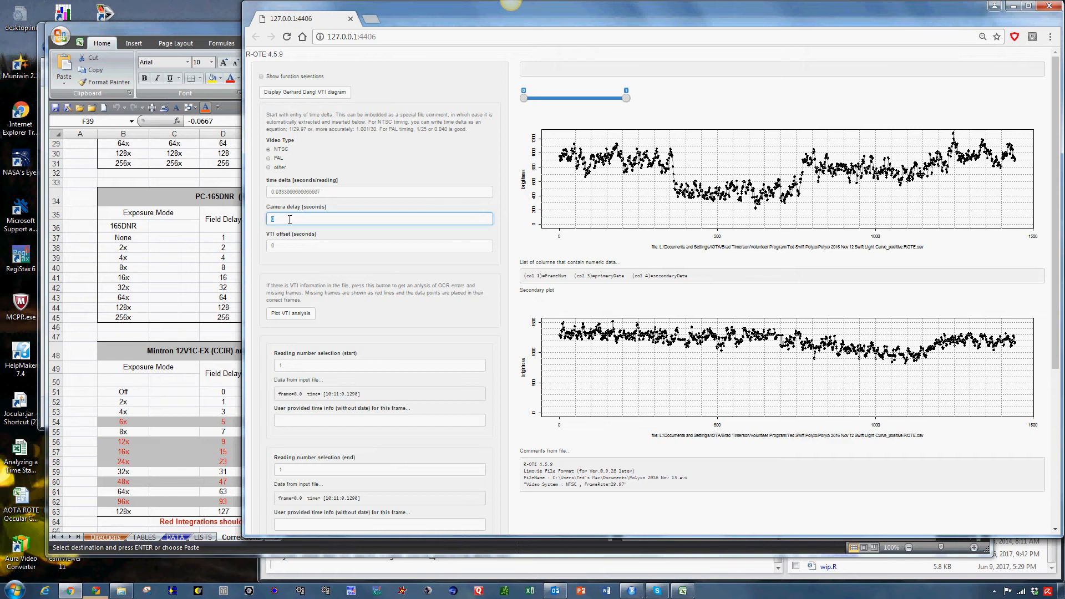
pyautogui.hotkey('ctrl', 'v')
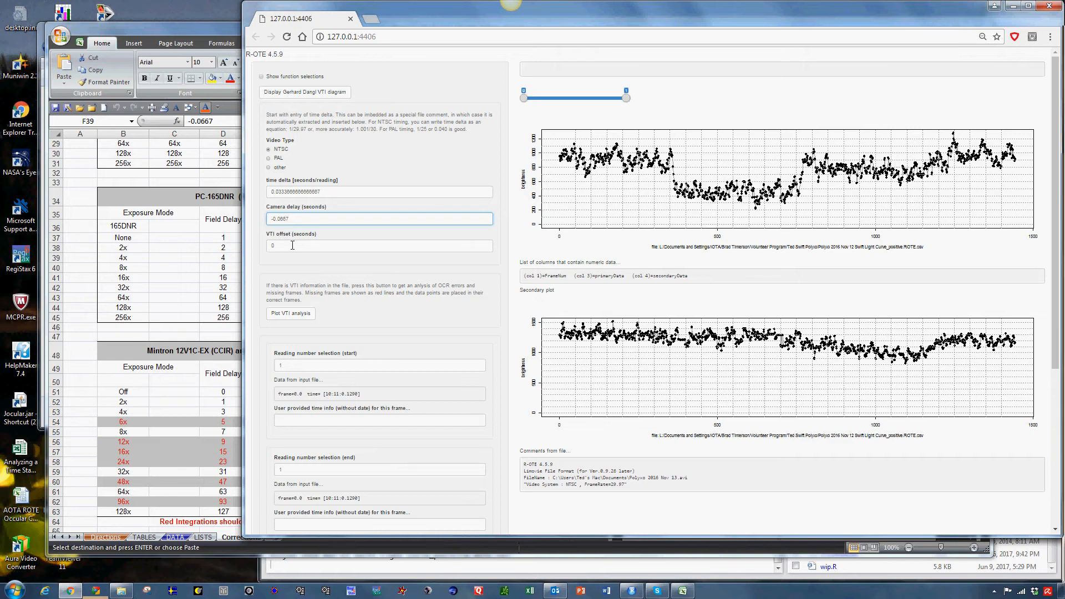
# In Excel, check the timing device on the DATA sheet and copy the KIWI + R-OTE VTI correction from the Corrections sheet
pyautogui.click(83, 237)
pyautogui.scroll(6, 422, 350)
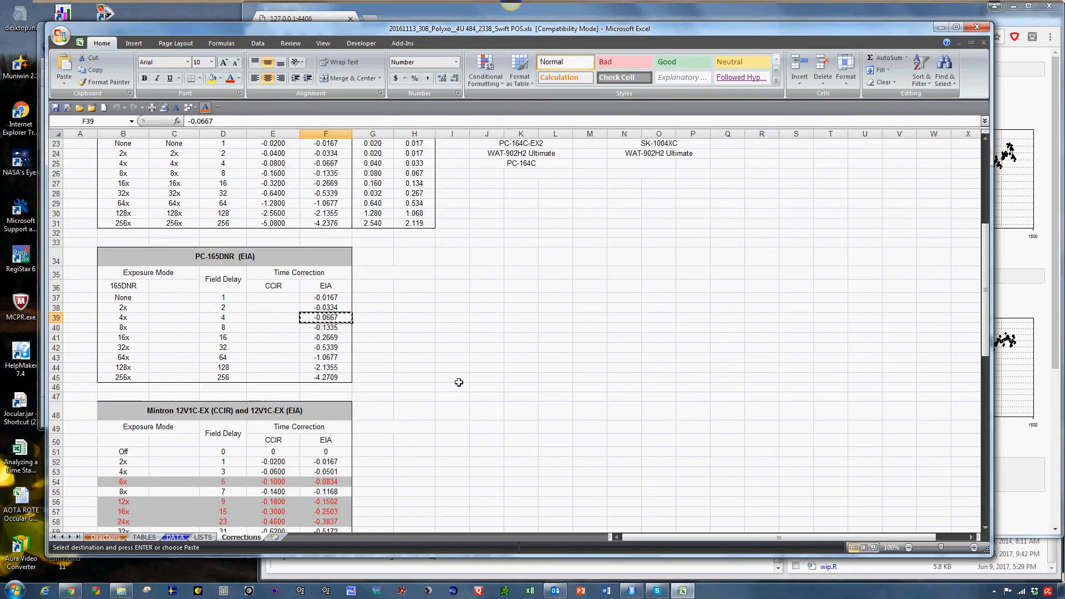
pyautogui.scroll(4, 459, 382)
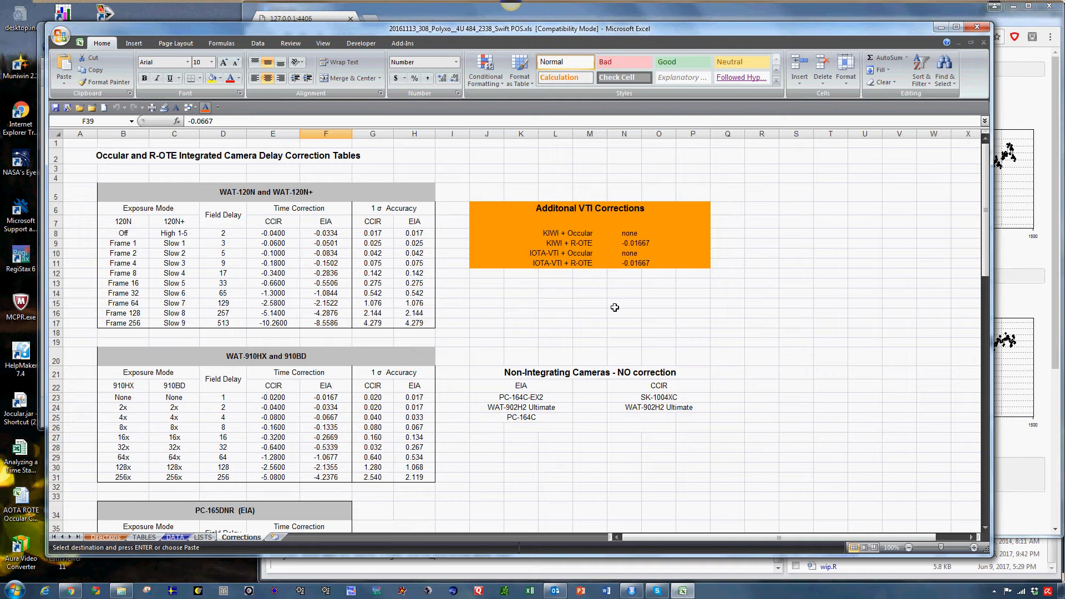
pyautogui.click(175, 537)
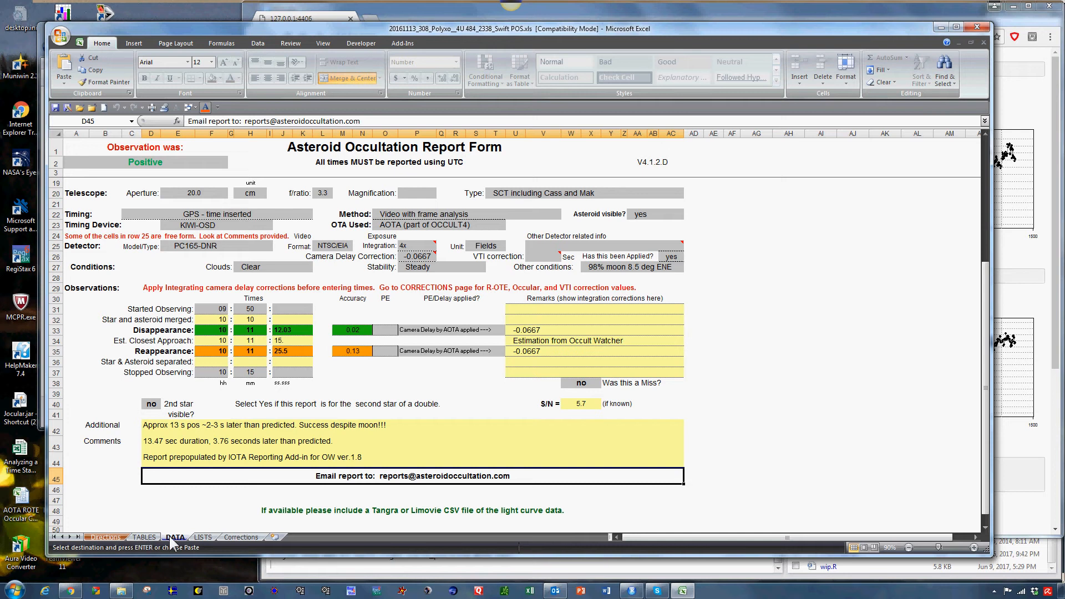
pyautogui.click(235, 536)
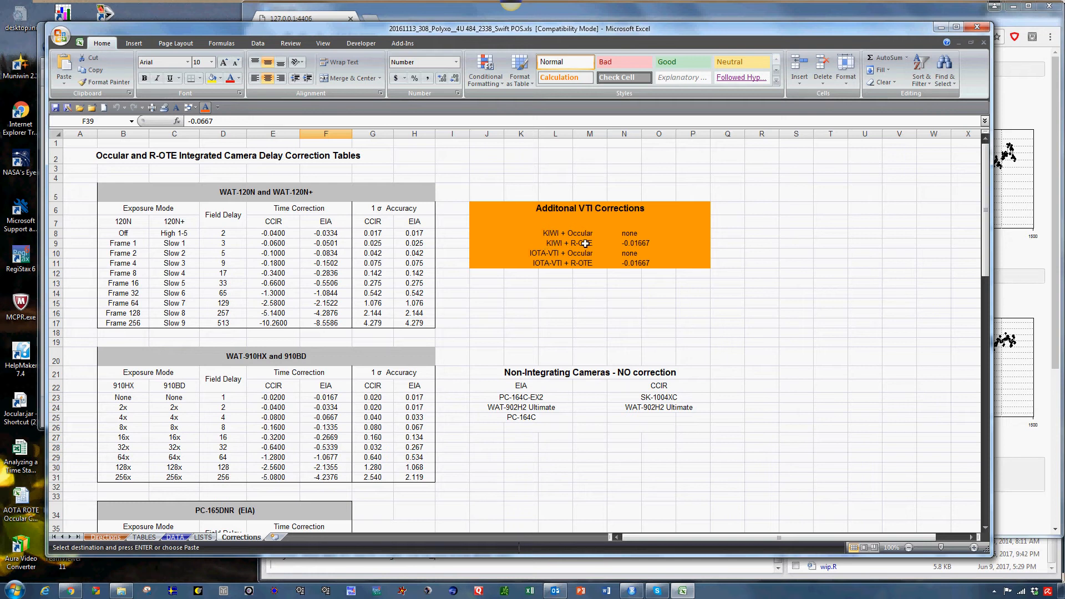
pyautogui.click(635, 243)
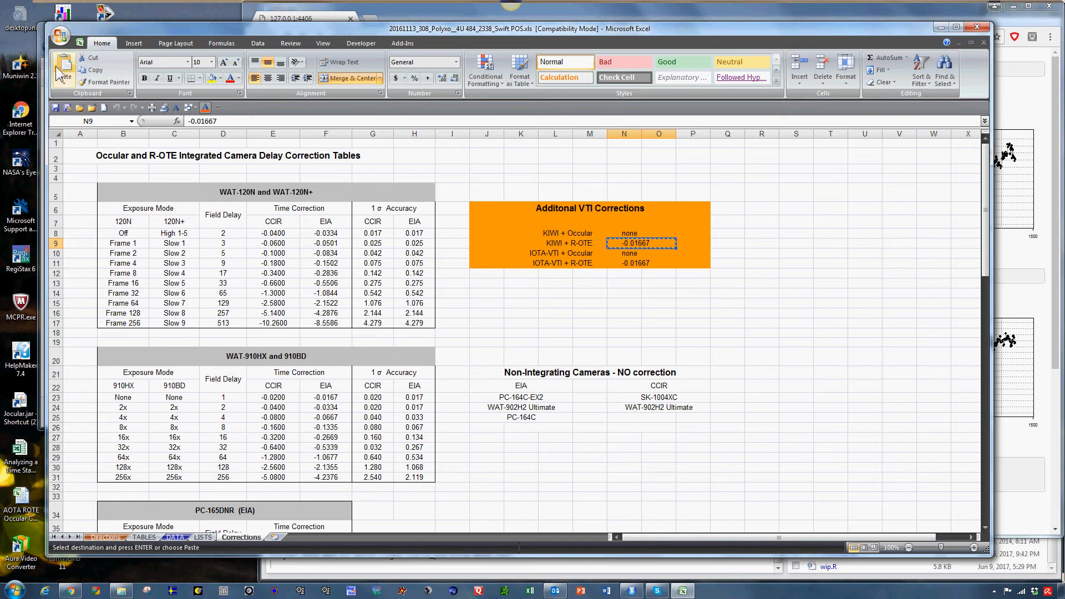
# Narrow the Excel window, switch to R-OTE, and set the VTI offset to the copied -0.01667 seconds
pyautogui.moveTo(44, 62); pyautogui.dragTo(115, 63)
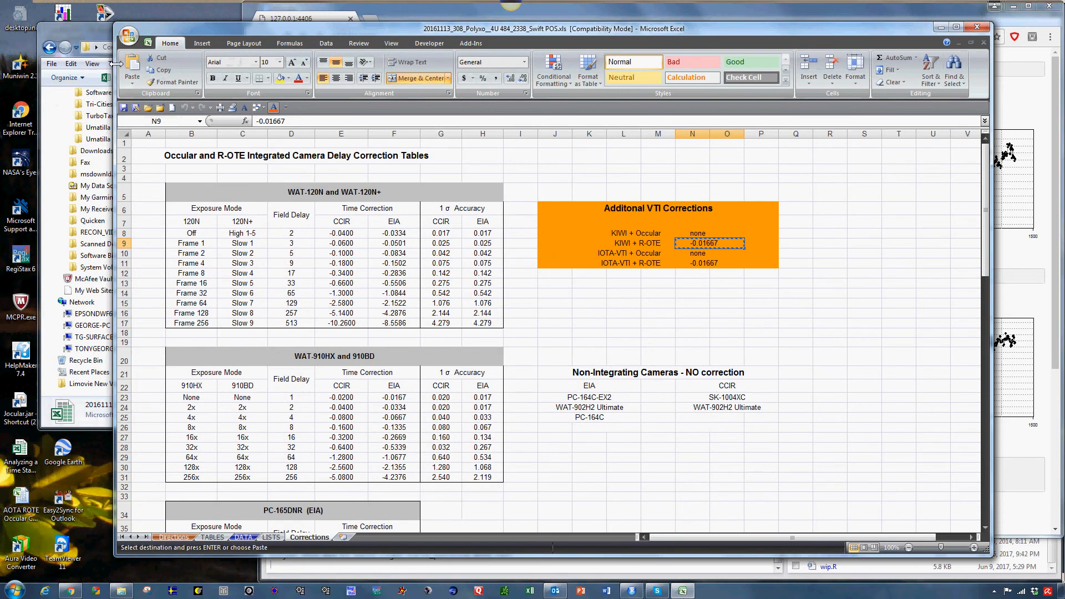
pyautogui.click(326, 15)
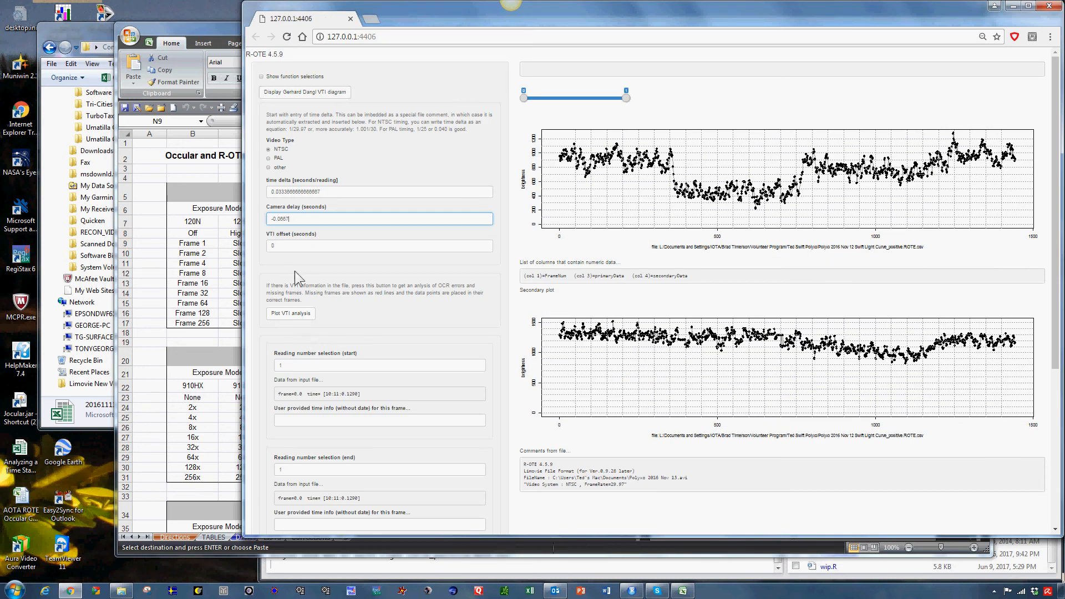
pyautogui.click(287, 245)
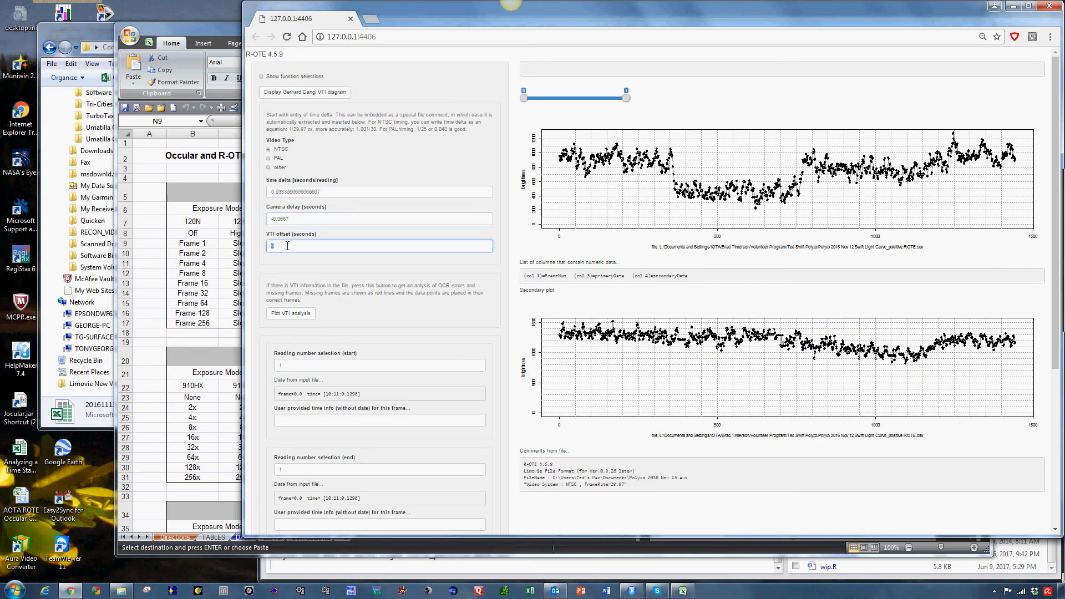
pyautogui.hotkey('ctrl', 'v')
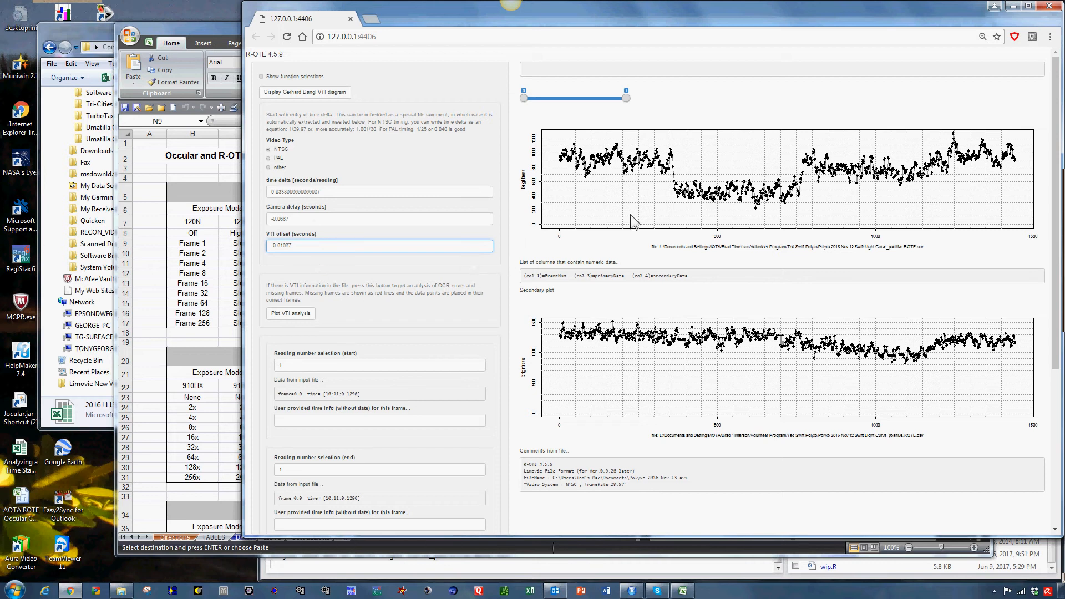
# Plot the VTI analysis, examine the missing frame plot for OCR errors and missing frames, and close it
pyautogui.click(291, 315)
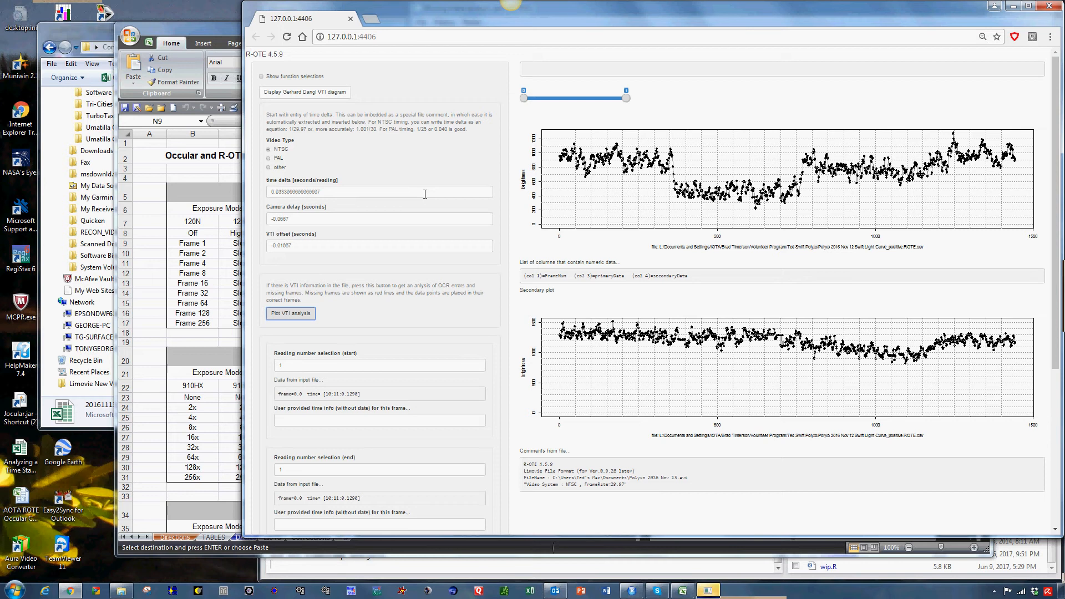
pyautogui.hotkey('alt', 'Tab')
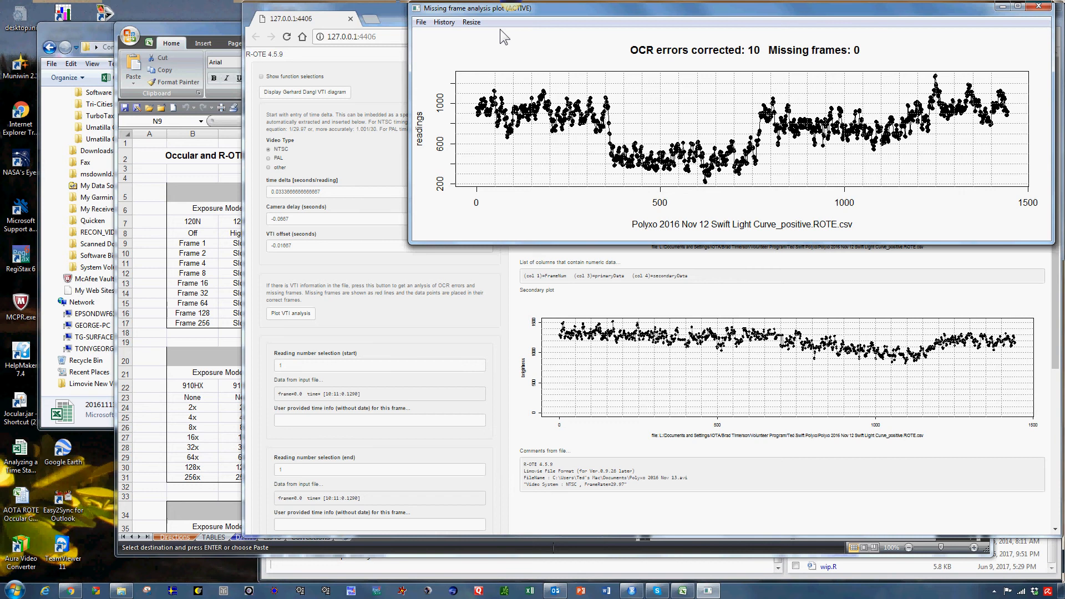
pyautogui.click(394, 12)
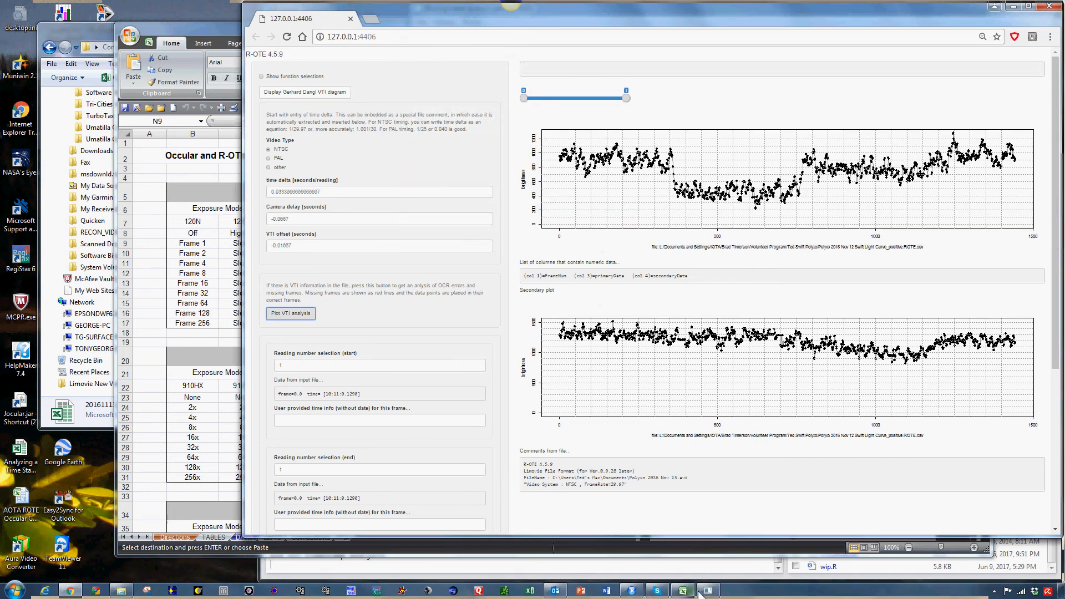
pyautogui.moveTo(716, 594)
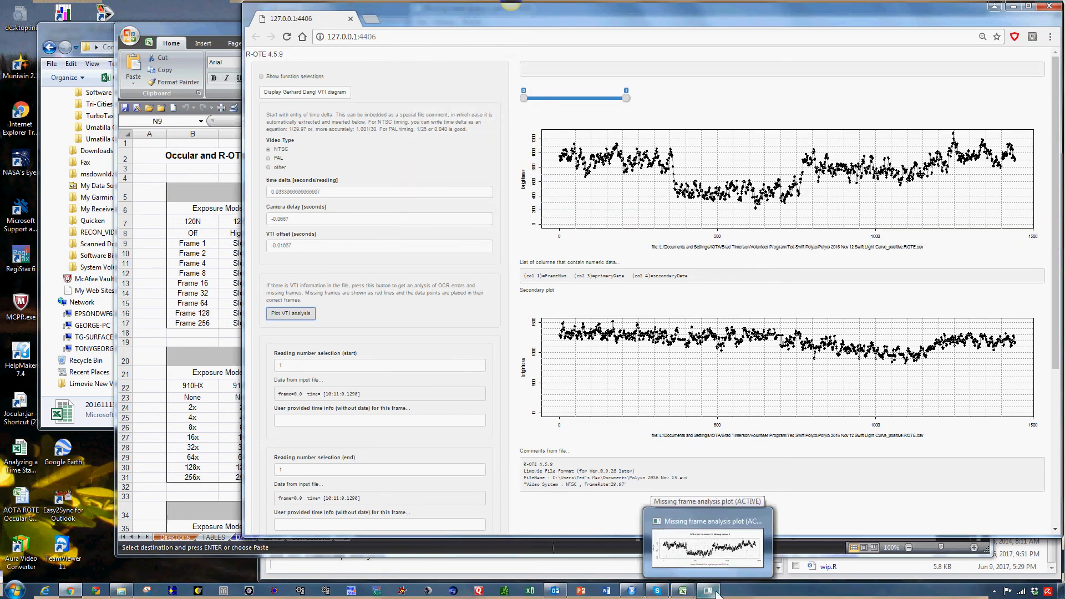
pyautogui.click(708, 591)
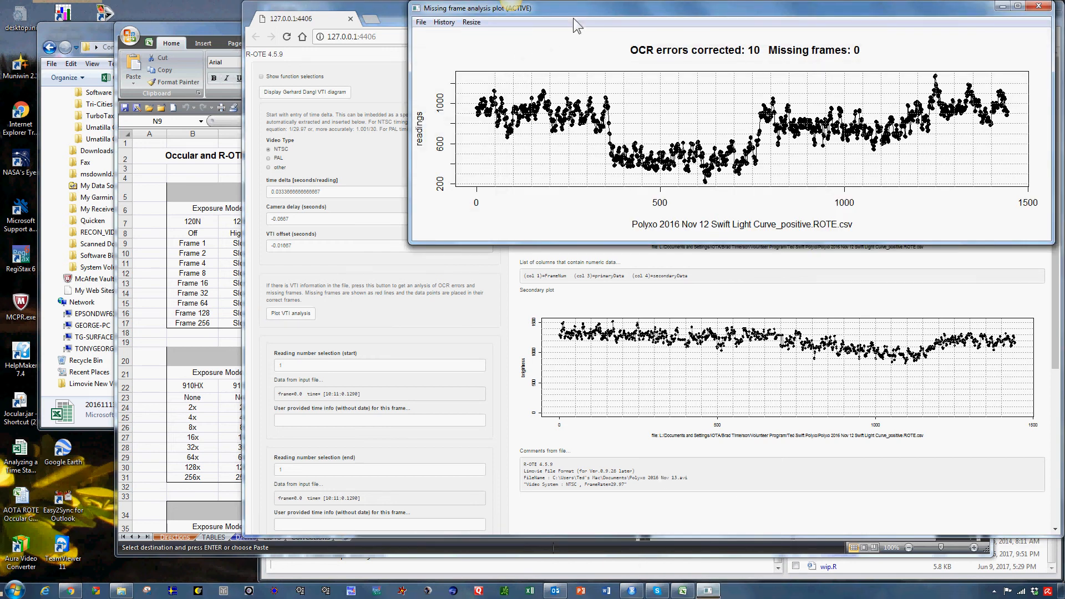
pyautogui.moveTo(585, 9); pyautogui.dragTo(510, 72)
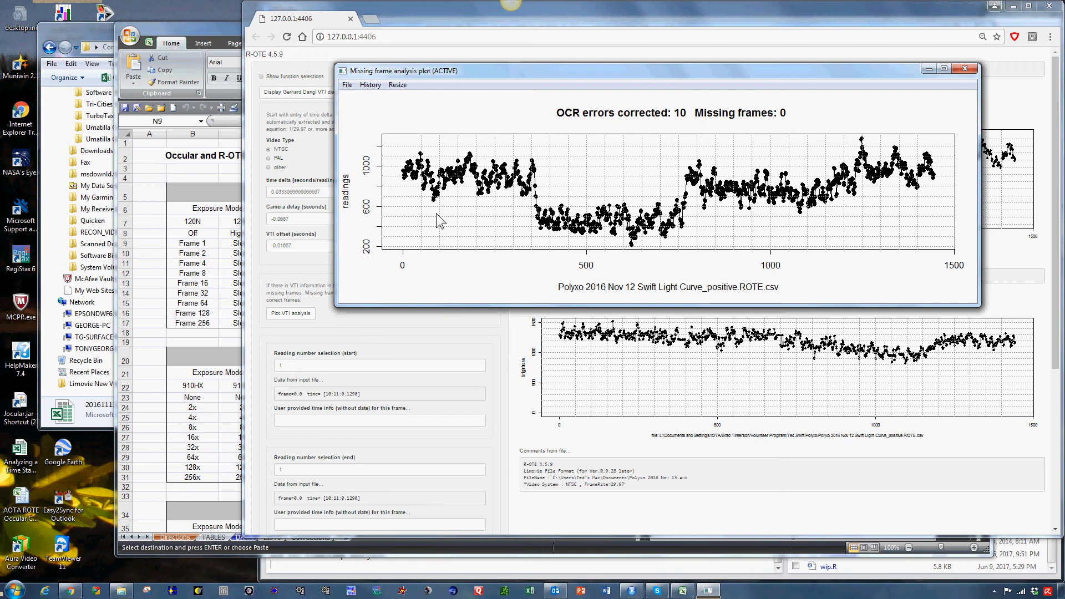
pyautogui.click(964, 71)
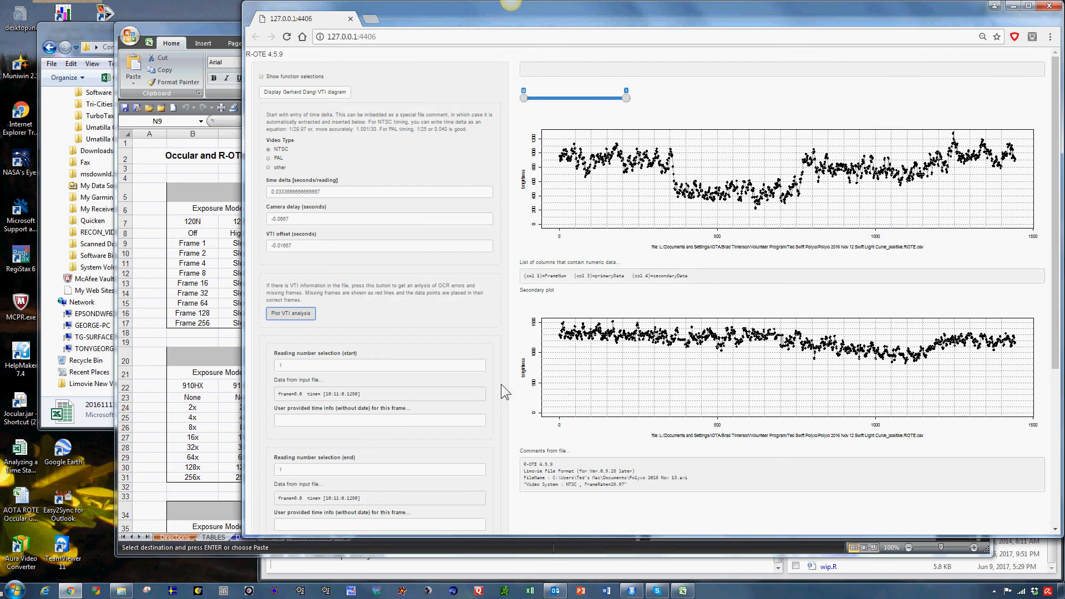
# Set the end reading number to 1444 and validate the time span
pyautogui.scroll(-2, 501, 384)
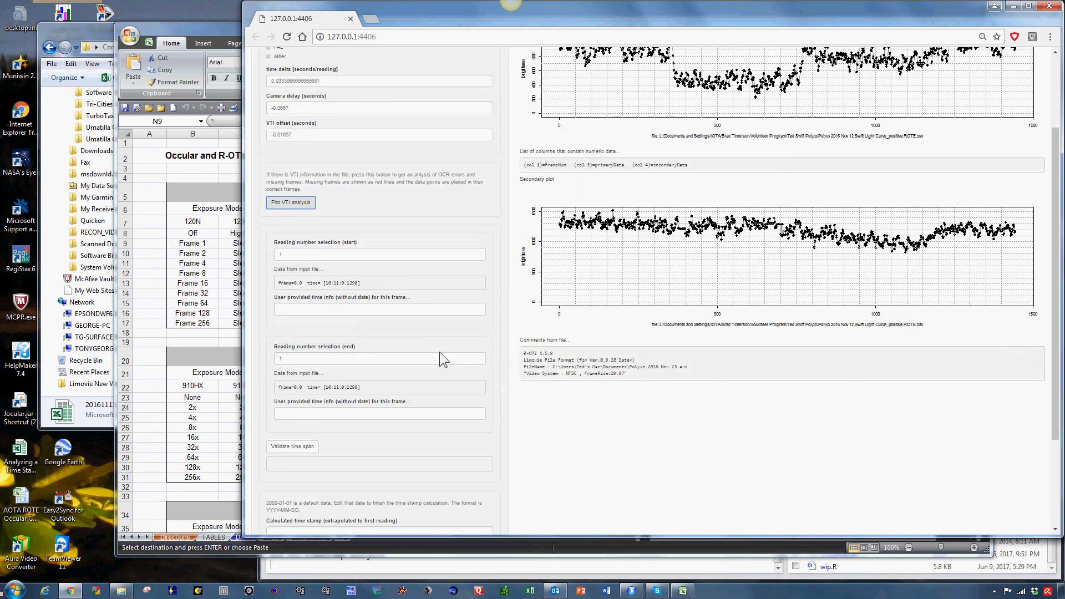
pyautogui.scroll(1, 440, 352)
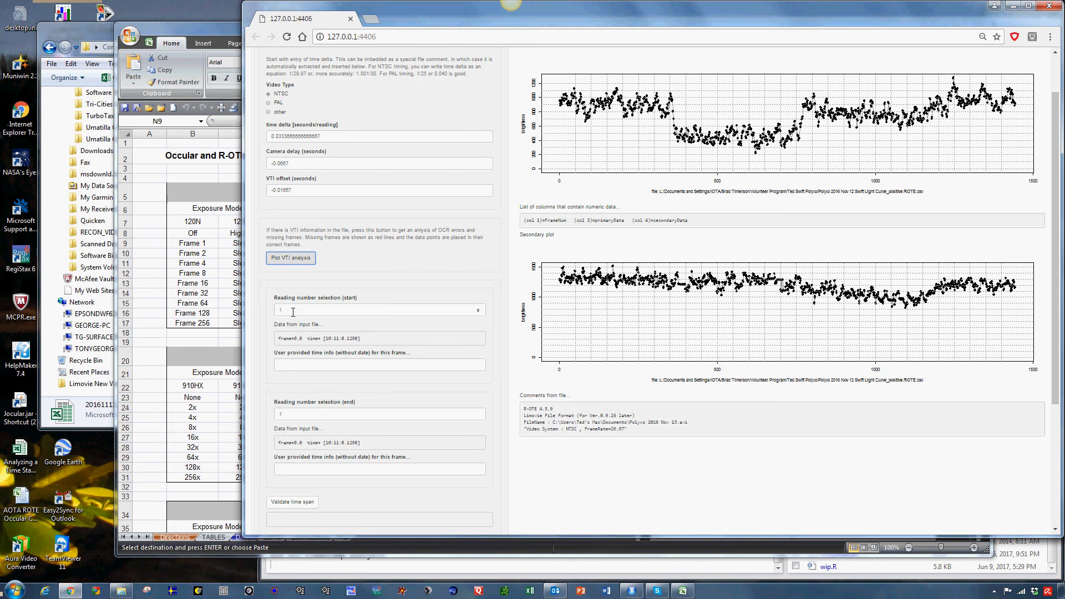
pyautogui.click(292, 414)
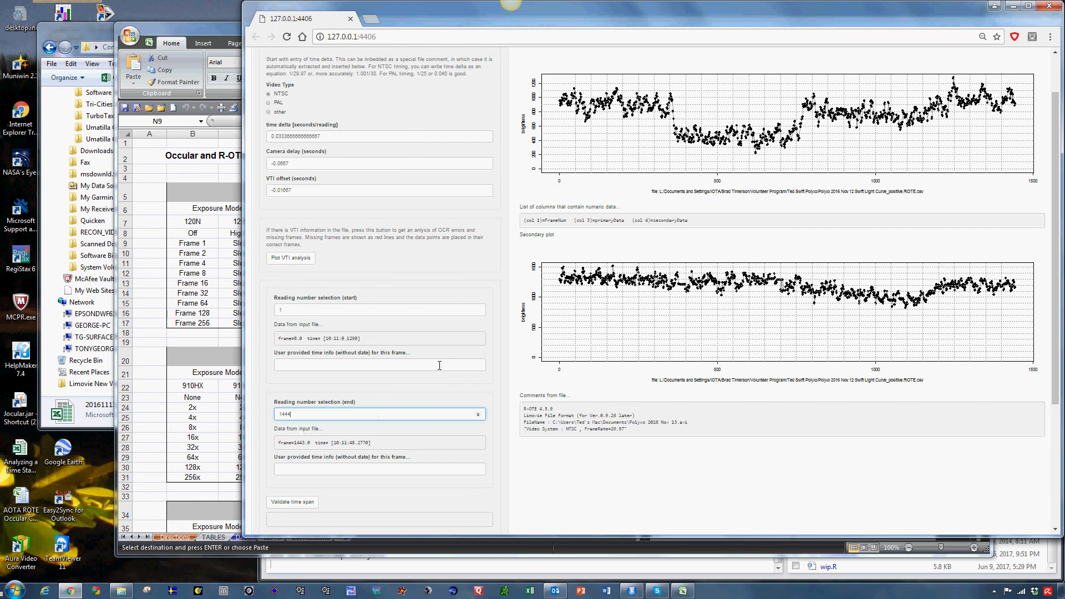
pyautogui.scroll(-1, 438, 369)
pyautogui.scroll(-1, 430, 360)
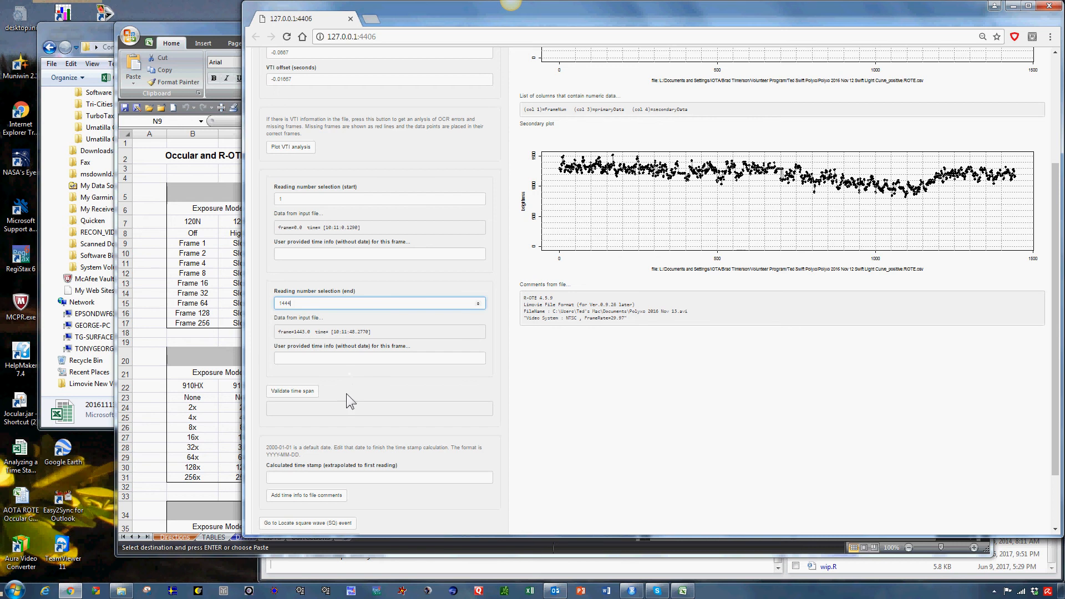
pyautogui.click(300, 397)
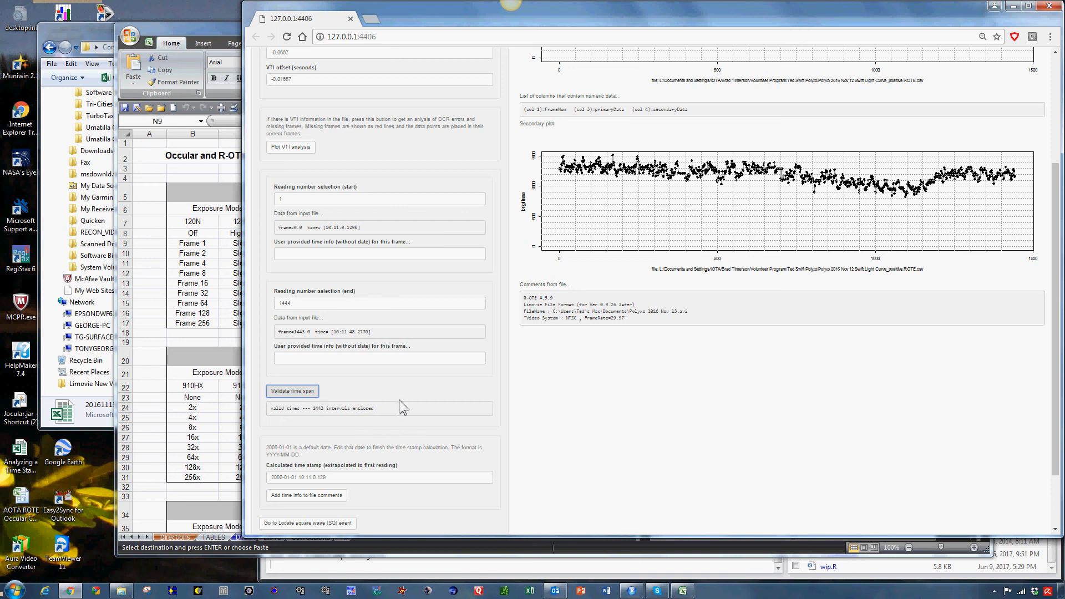
# Change the calculated time stamp's date to 2016-11-12 and add the time info to the file comments
pyautogui.scroll(-3, 398, 407)
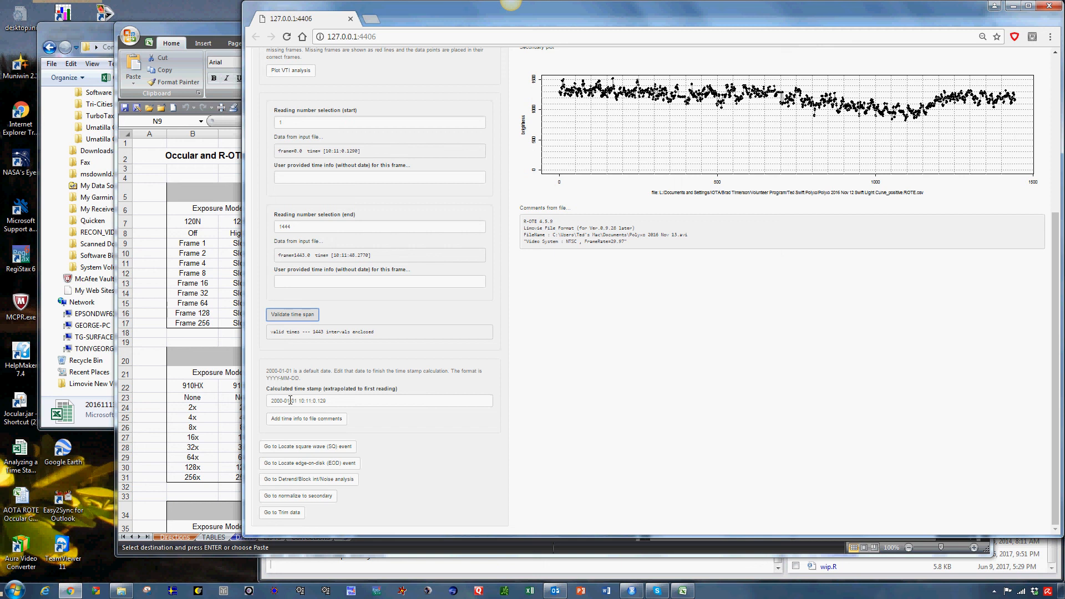
pyautogui.moveTo(290, 401); pyautogui.dragTo(270, 402)
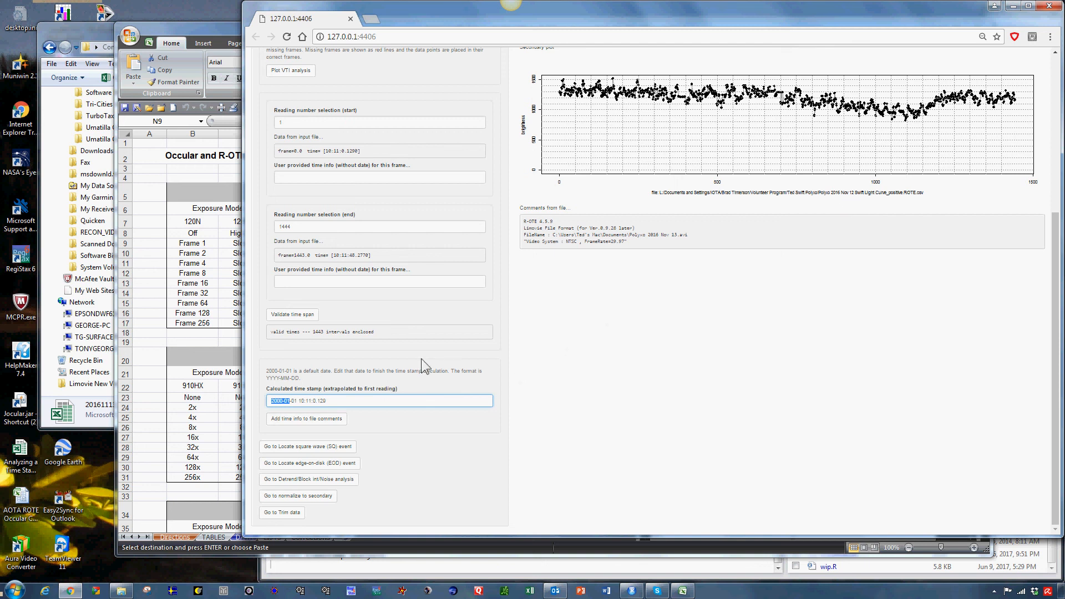
pyautogui.write('2016-11-12')
pyautogui.press('Delete')
pyautogui.press('Delete')
pyautogui.press('Delete')
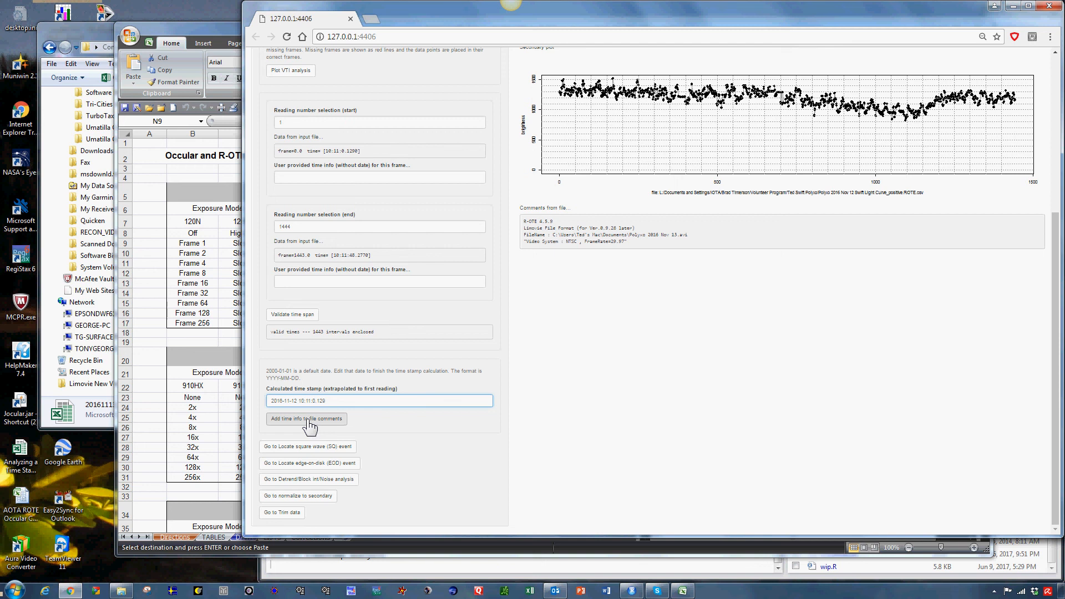
pyautogui.click(309, 421)
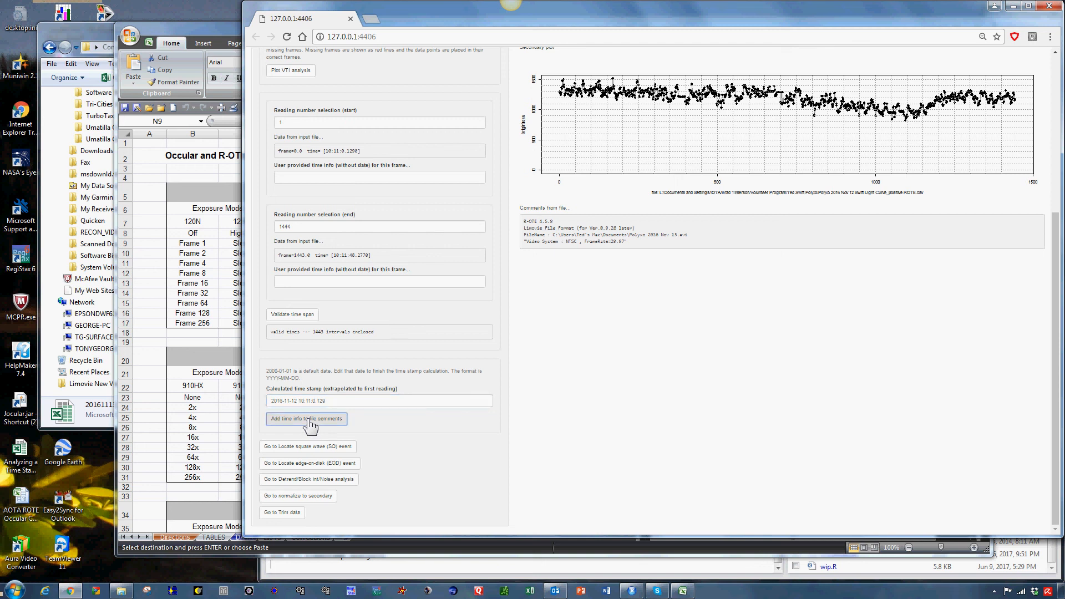